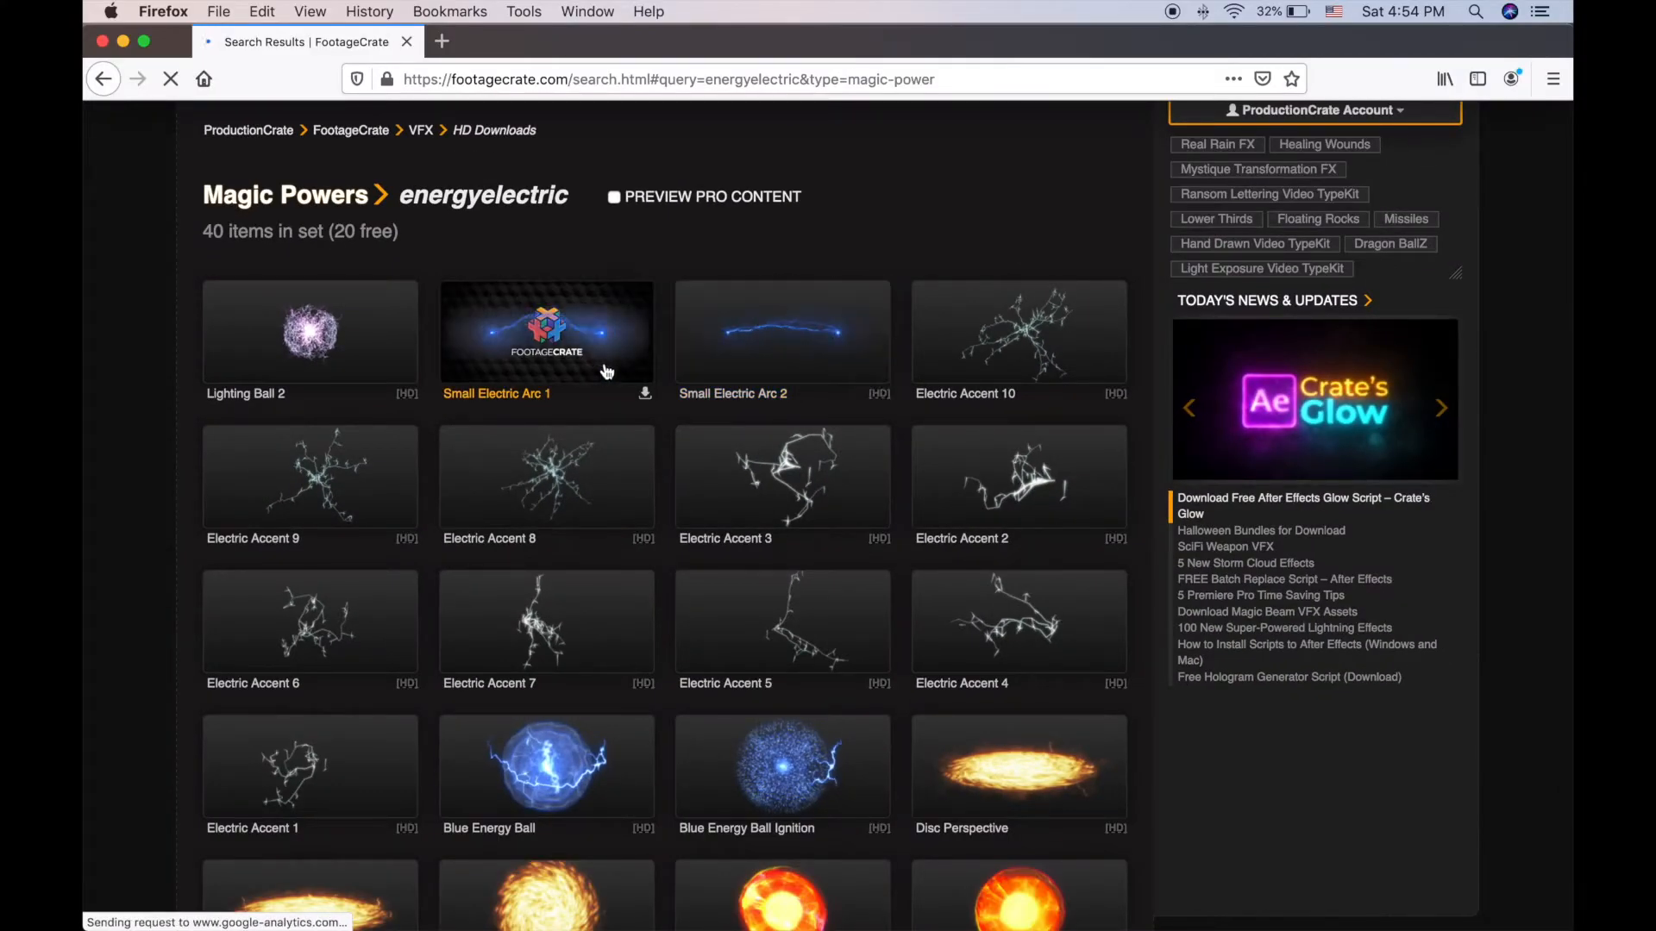
# Open the Strange Effects category of Magic Powers, hide the pro content and look for the Spark Portal Generation clip.
pyautogui.scroll(3, 604, 362)
pyautogui.moveTo(525, 270)
pyautogui.moveTo(427, 254)
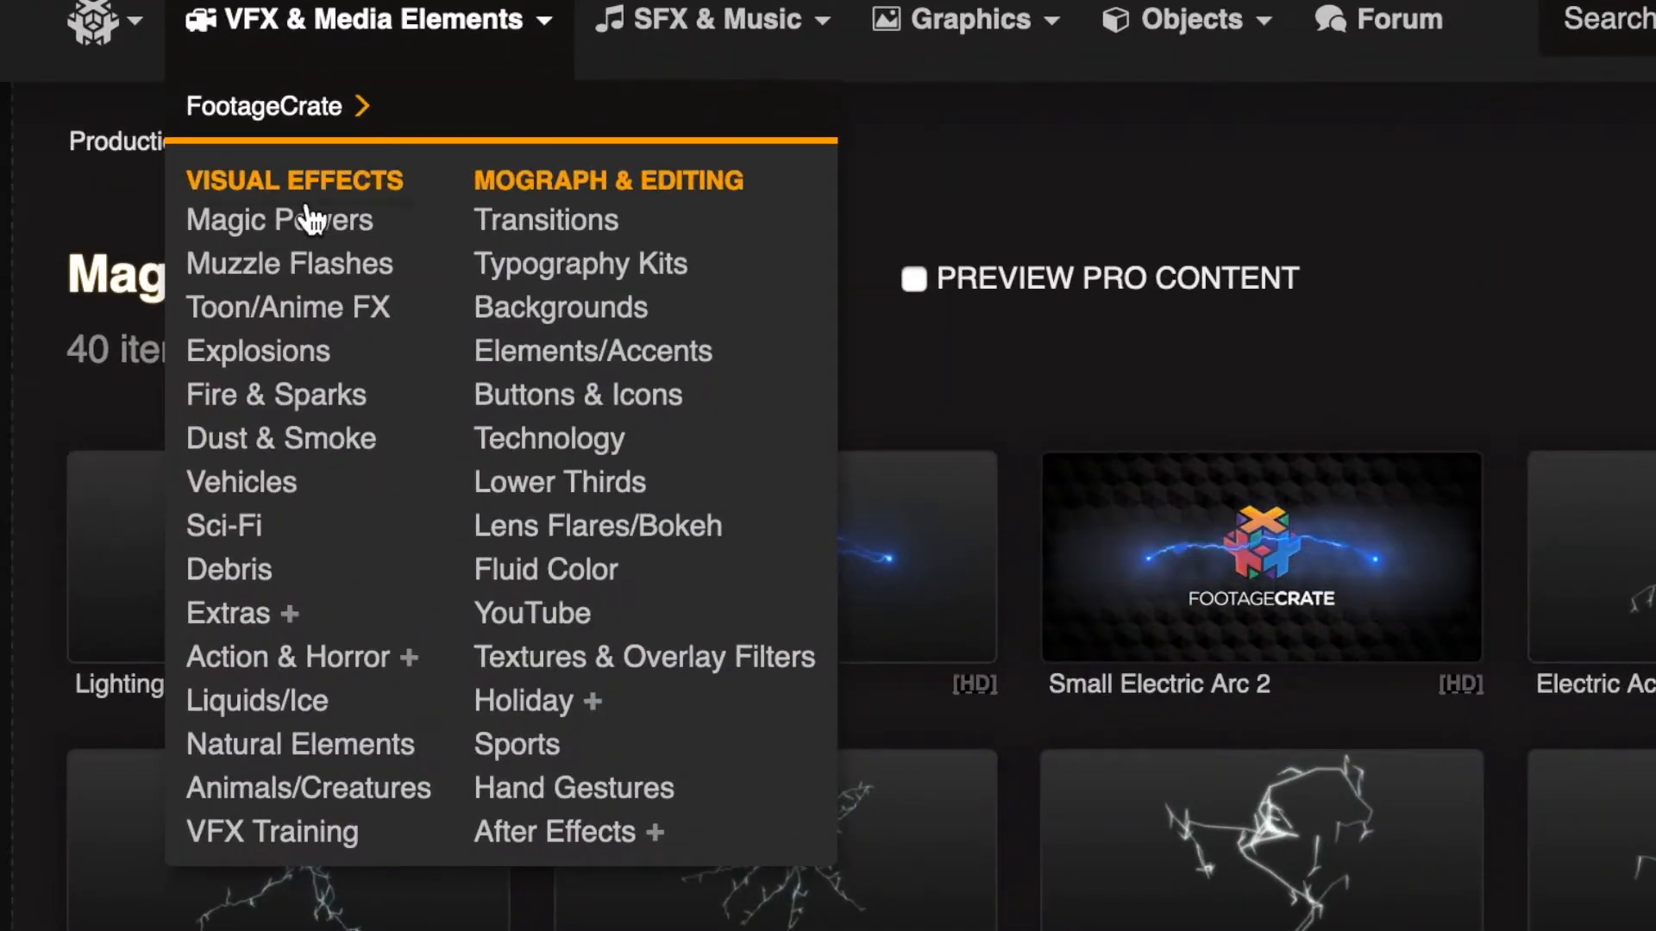
pyautogui.click(282, 346)
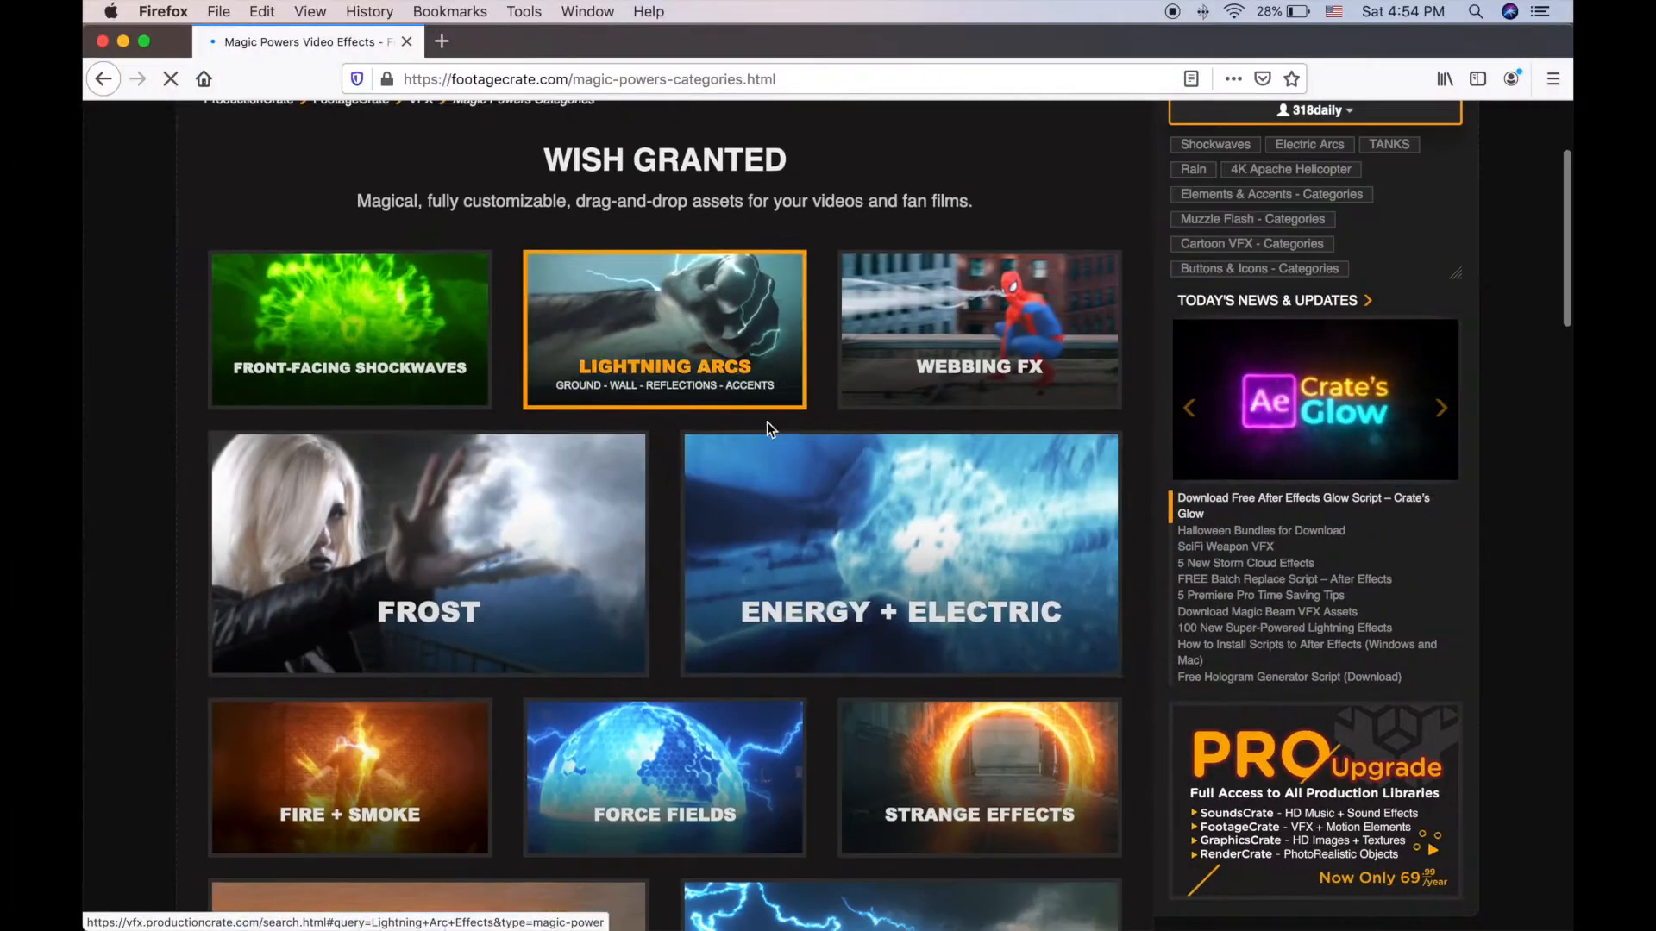
pyautogui.scroll(-3, 767, 431)
pyautogui.click(997, 566)
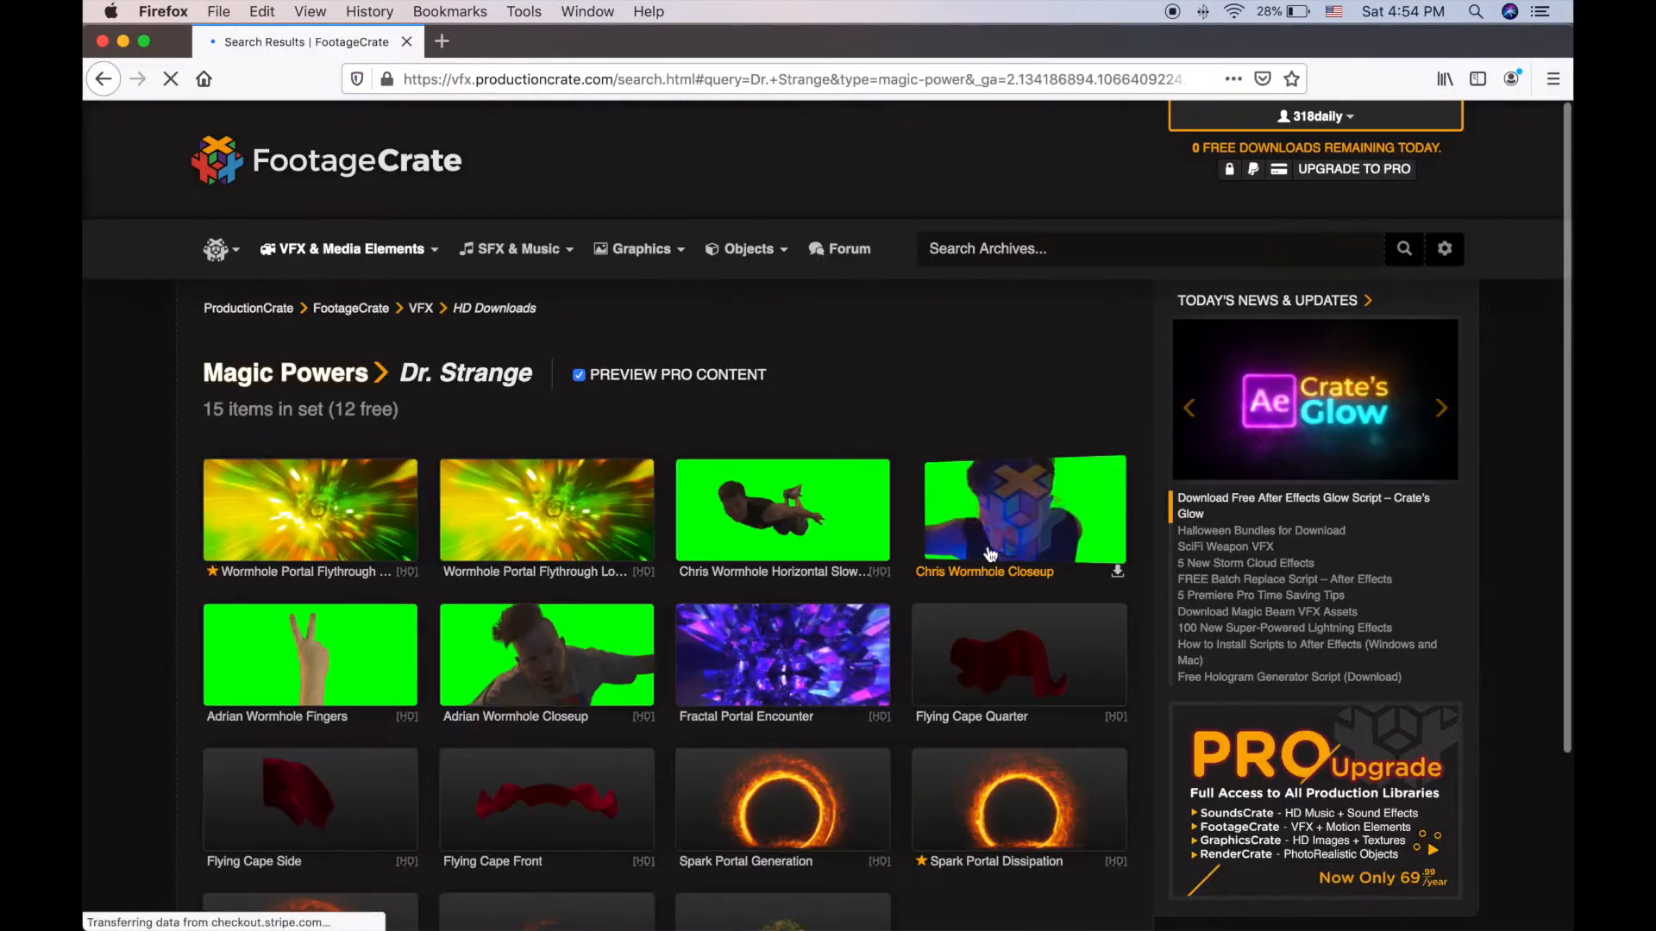
pyautogui.click(579, 377)
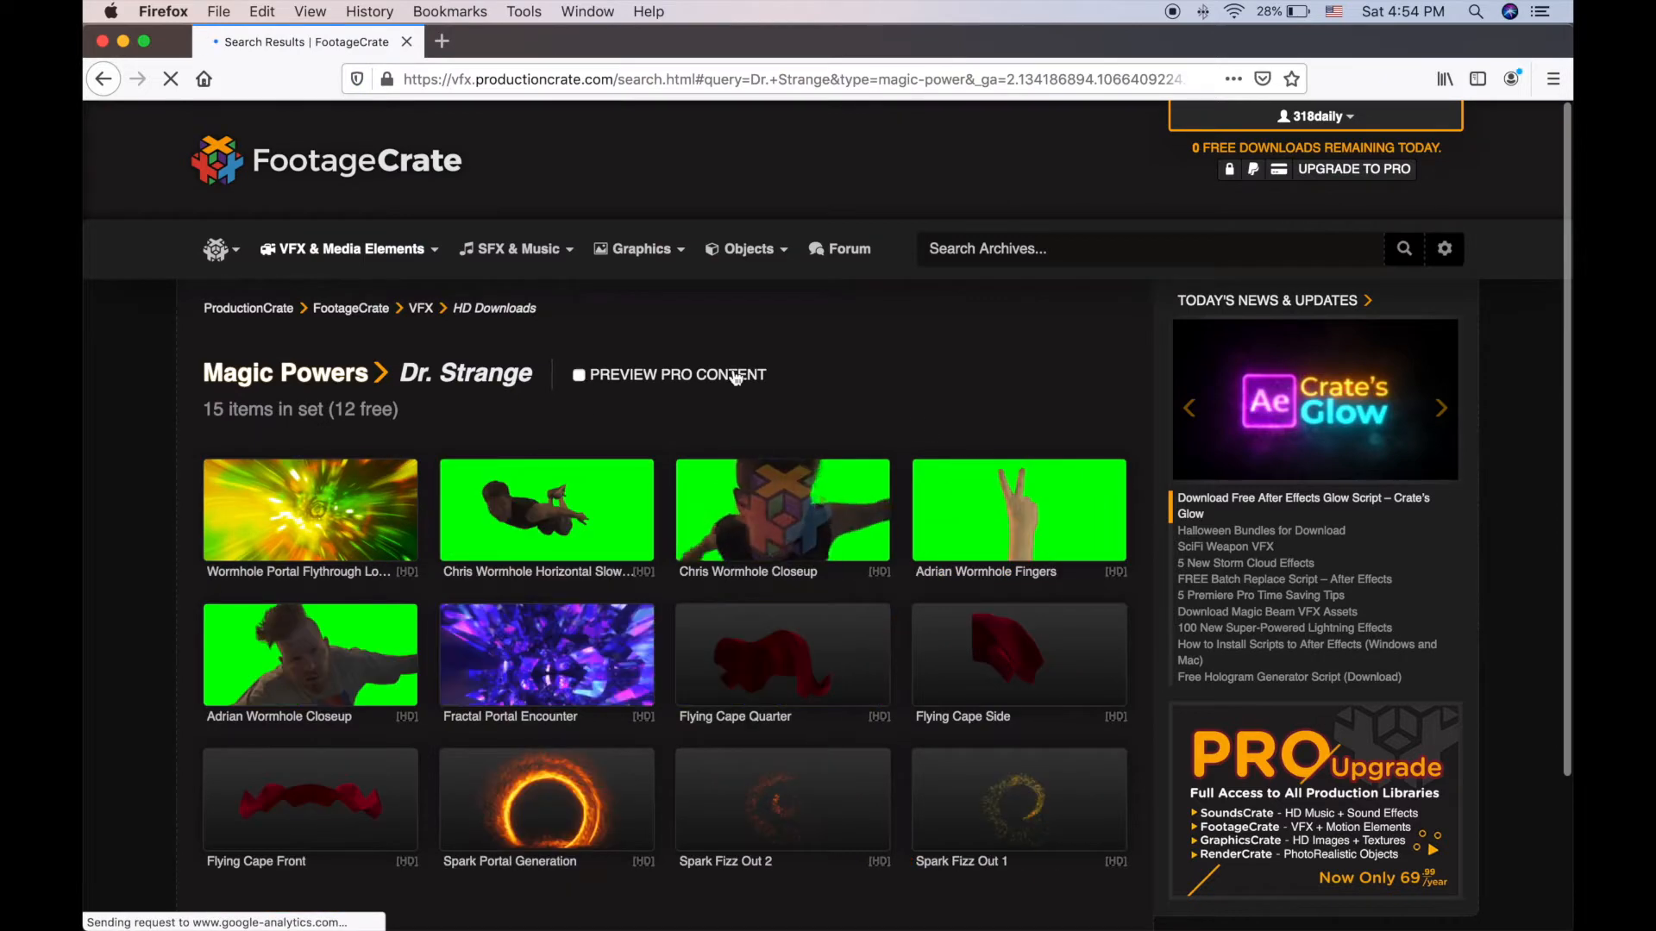
pyautogui.scroll(-3, 733, 371)
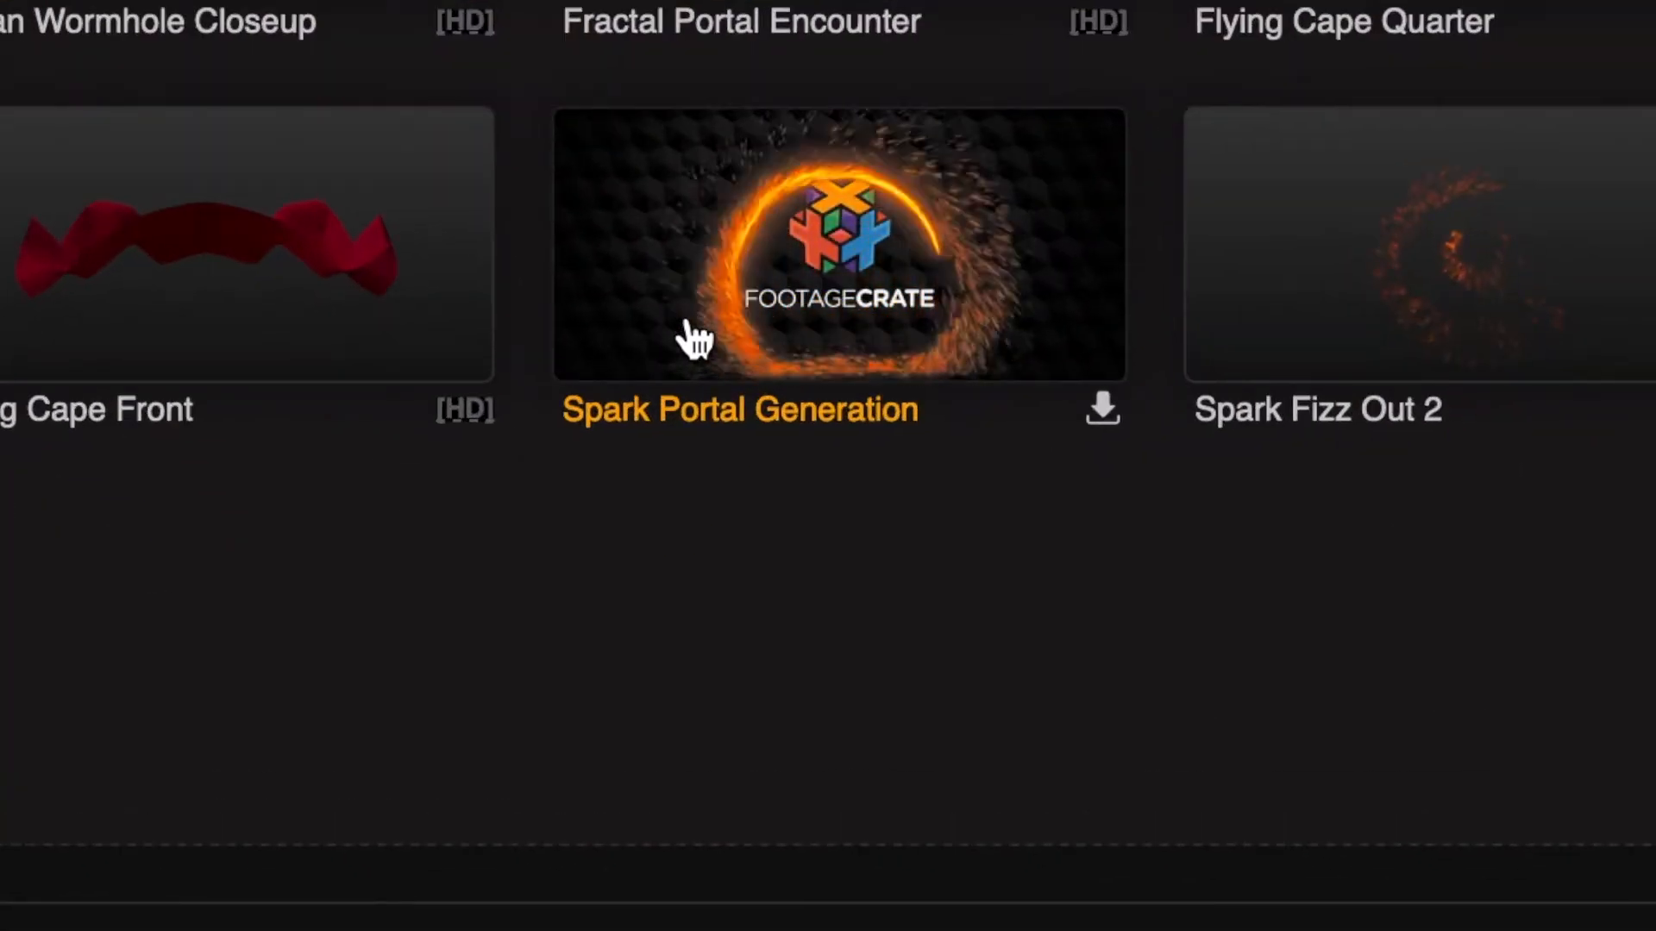
# Open the Magic Circles category of Magic Powers and hide the pro content.
pyautogui.moveTo(426, 246)
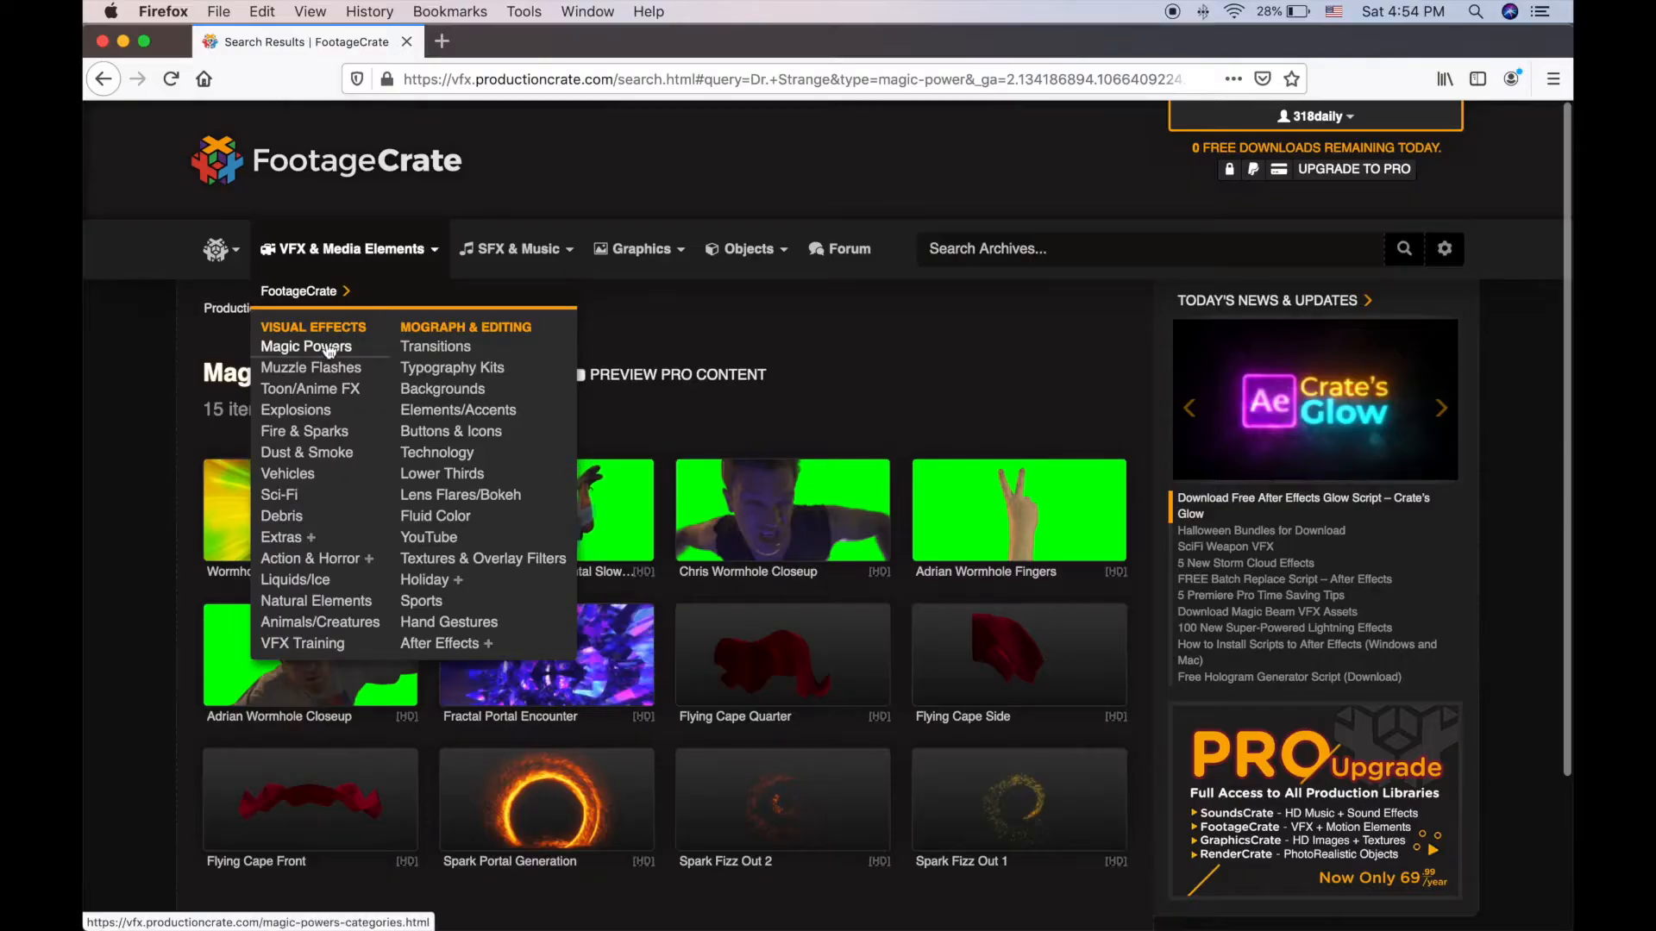
pyautogui.click(328, 347)
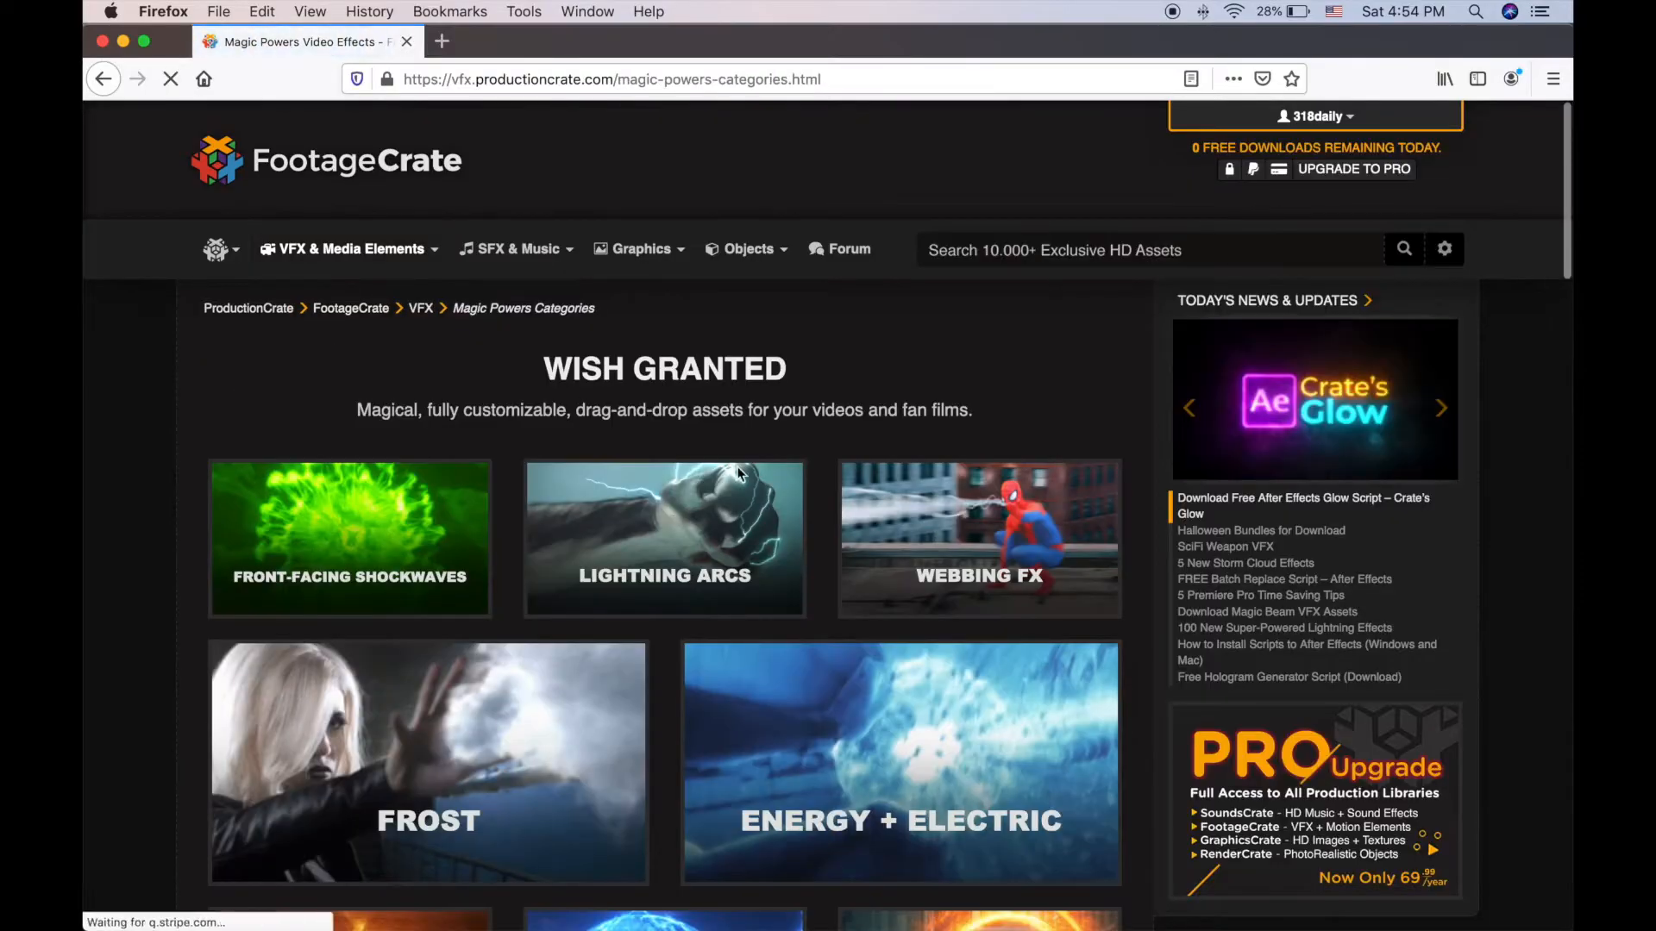
pyautogui.scroll(-10, 759, 473)
pyautogui.scroll(-3, 759, 472)
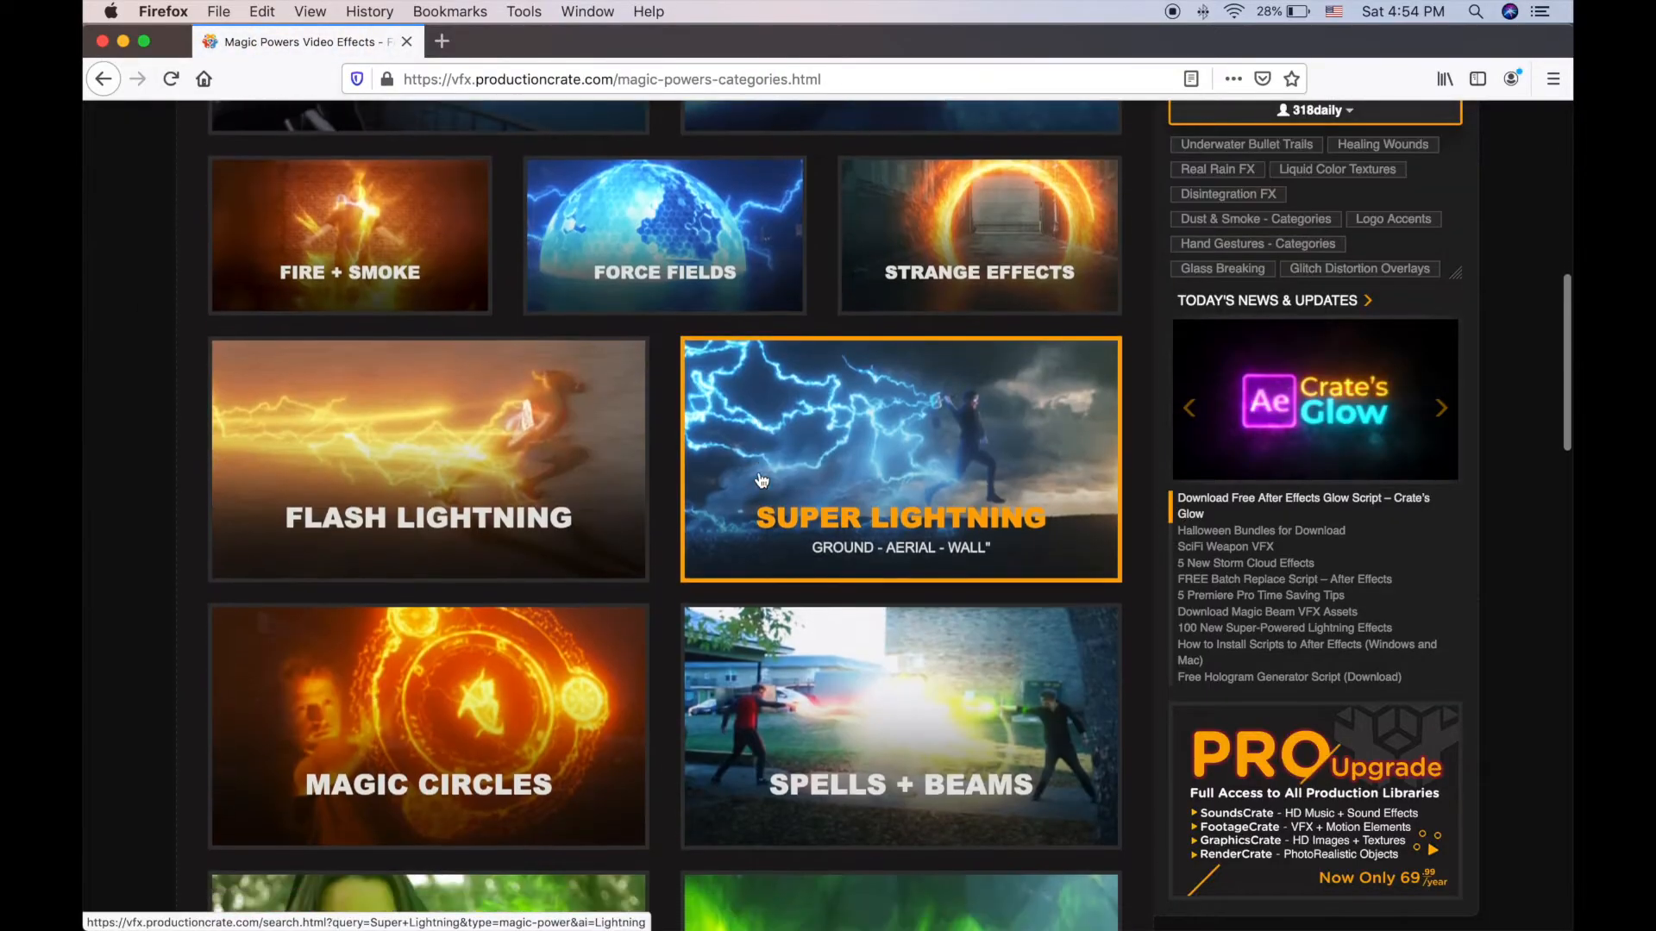
pyautogui.click(515, 674)
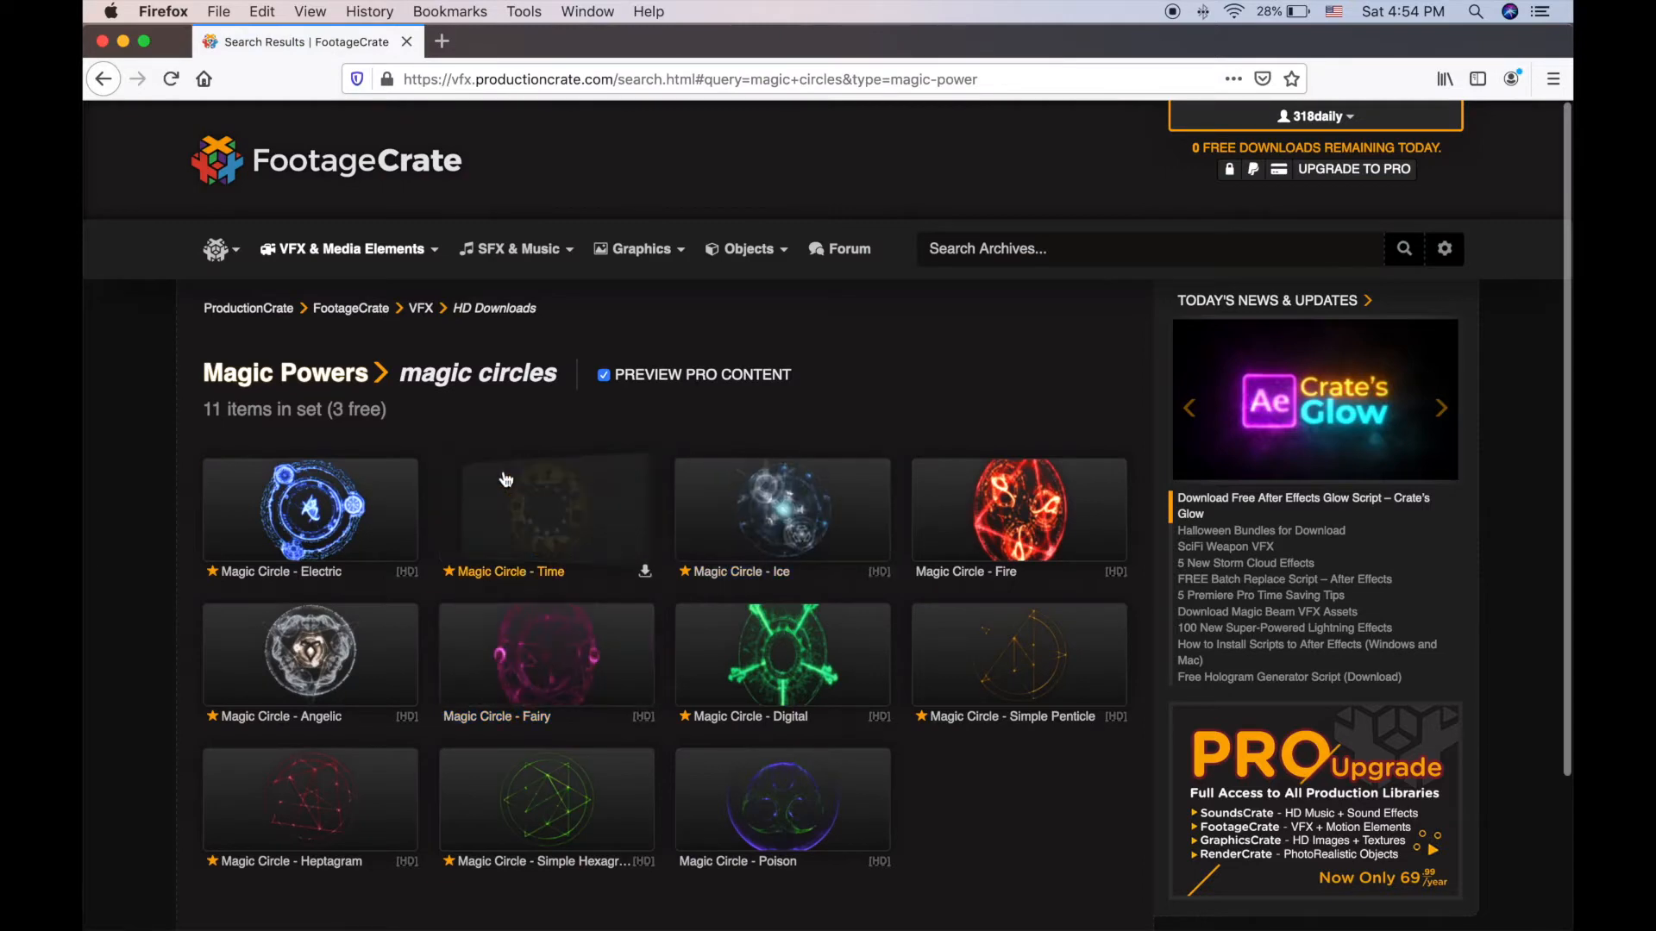
pyautogui.click(603, 376)
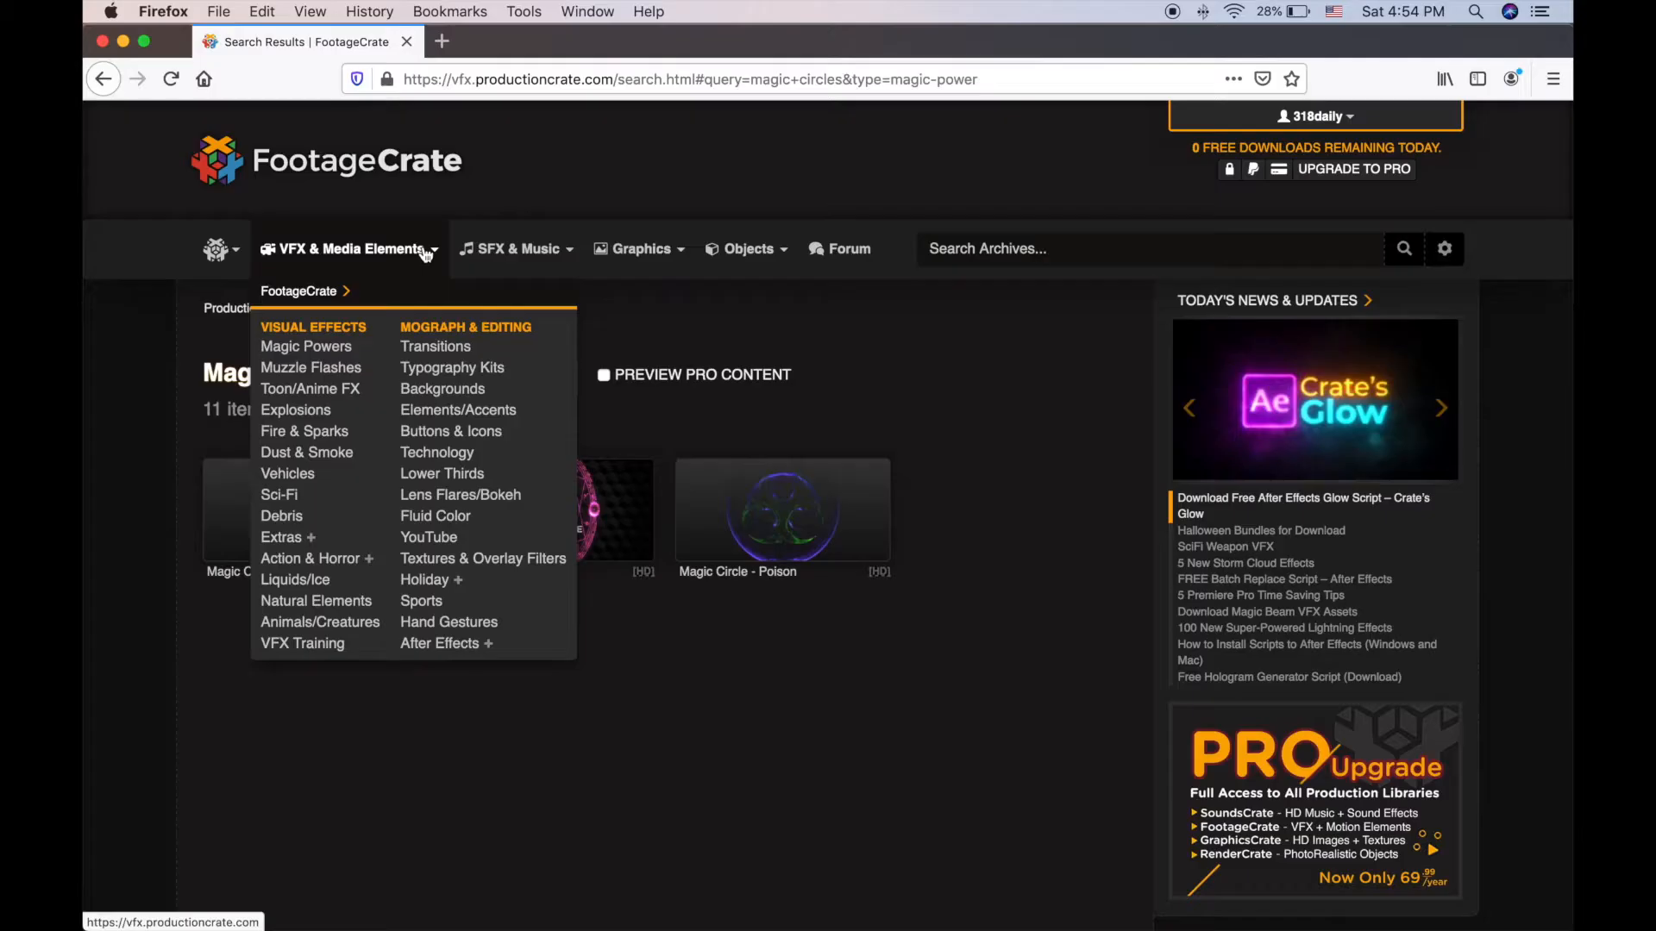
# Open the Electricity sound effects and look through the electricity hum clips.
pyautogui.moveTo(554, 248)
pyautogui.click(492, 344)
pyautogui.scroll(-5, 652, 378)
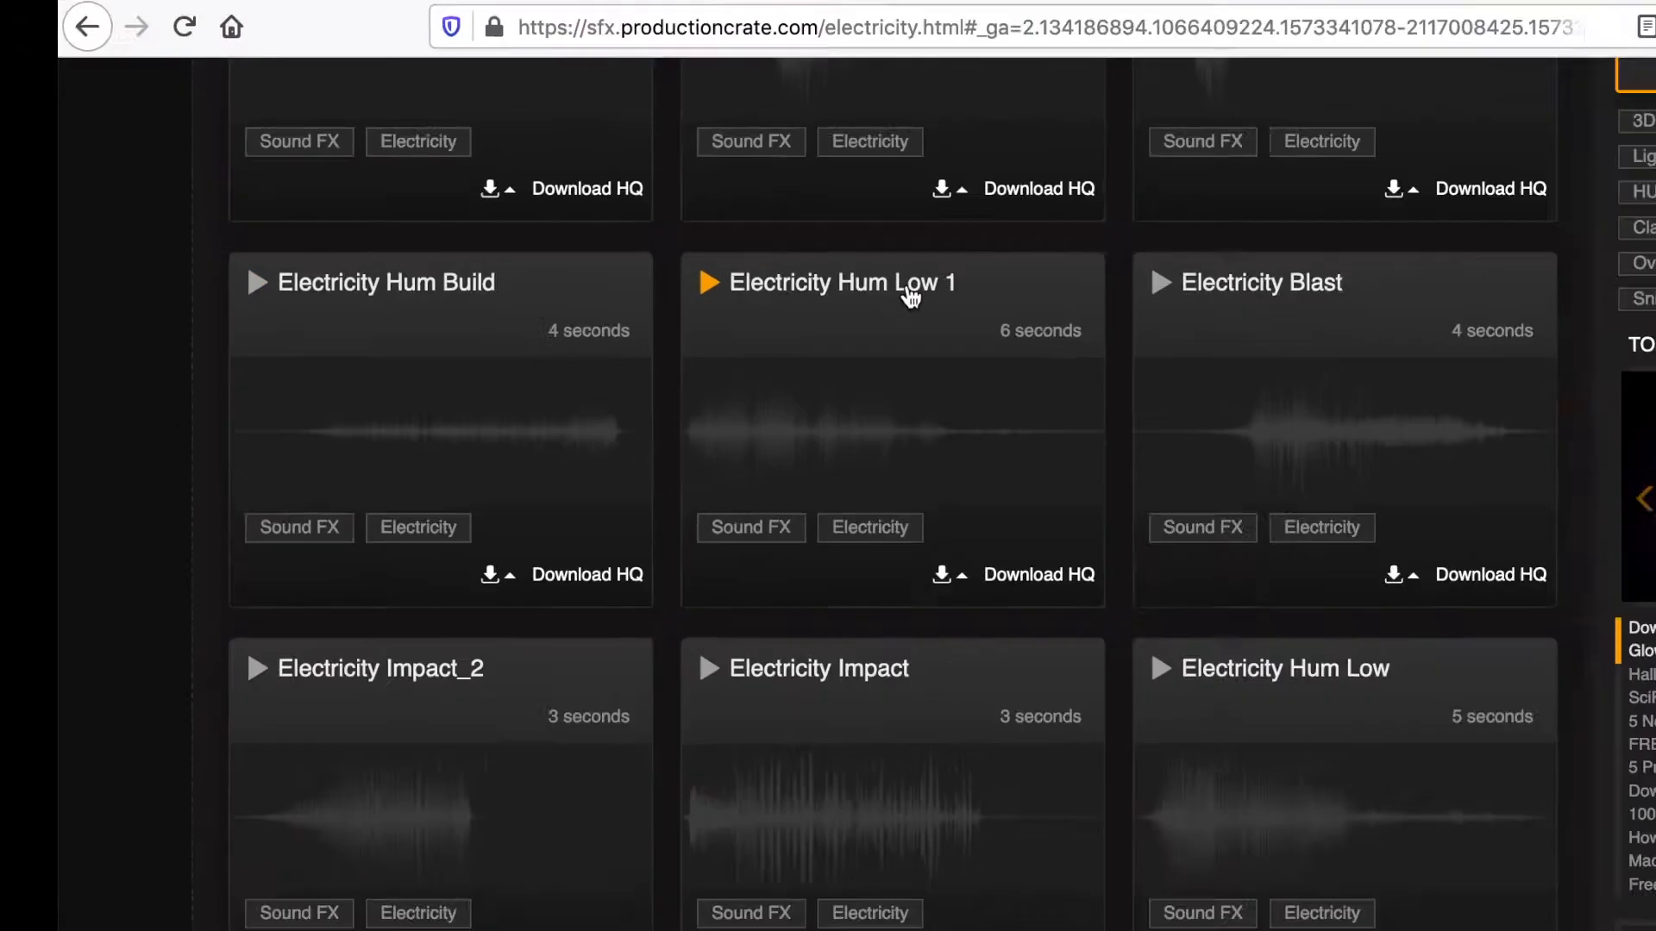
# Open the Movement sound effects and look through the whoosh clips.
pyautogui.scroll(5, 911, 297)
pyautogui.moveTo(526, 248)
pyautogui.click(477, 540)
pyautogui.scroll(-10, 619, 389)
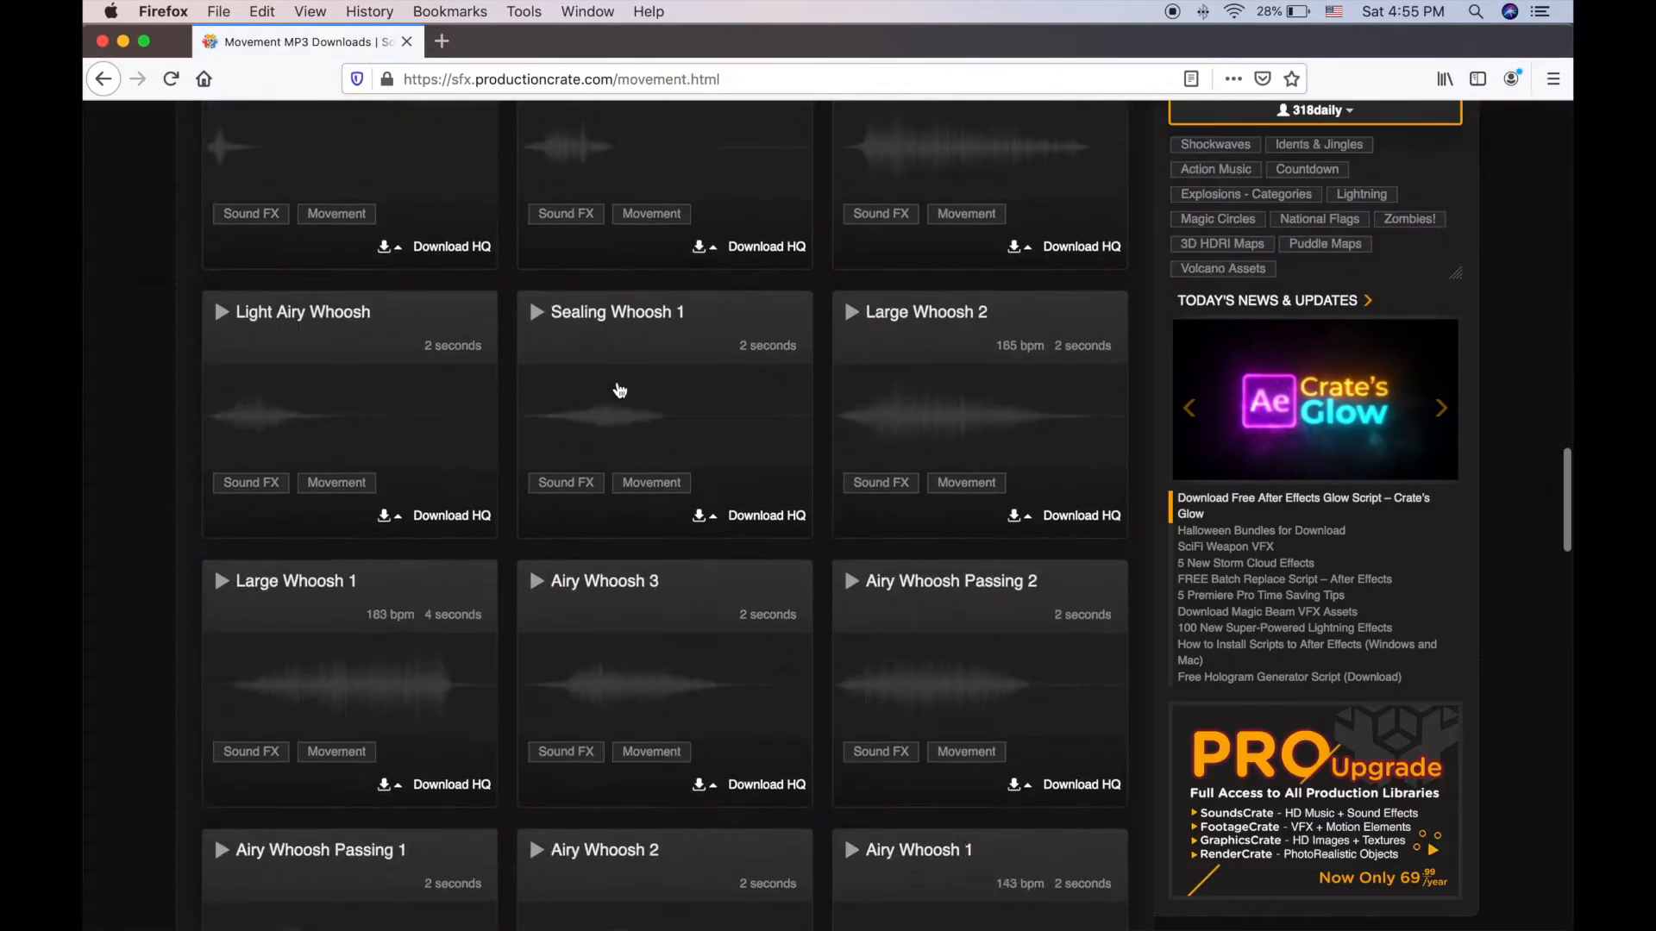
pyautogui.scroll(-15, 619, 390)
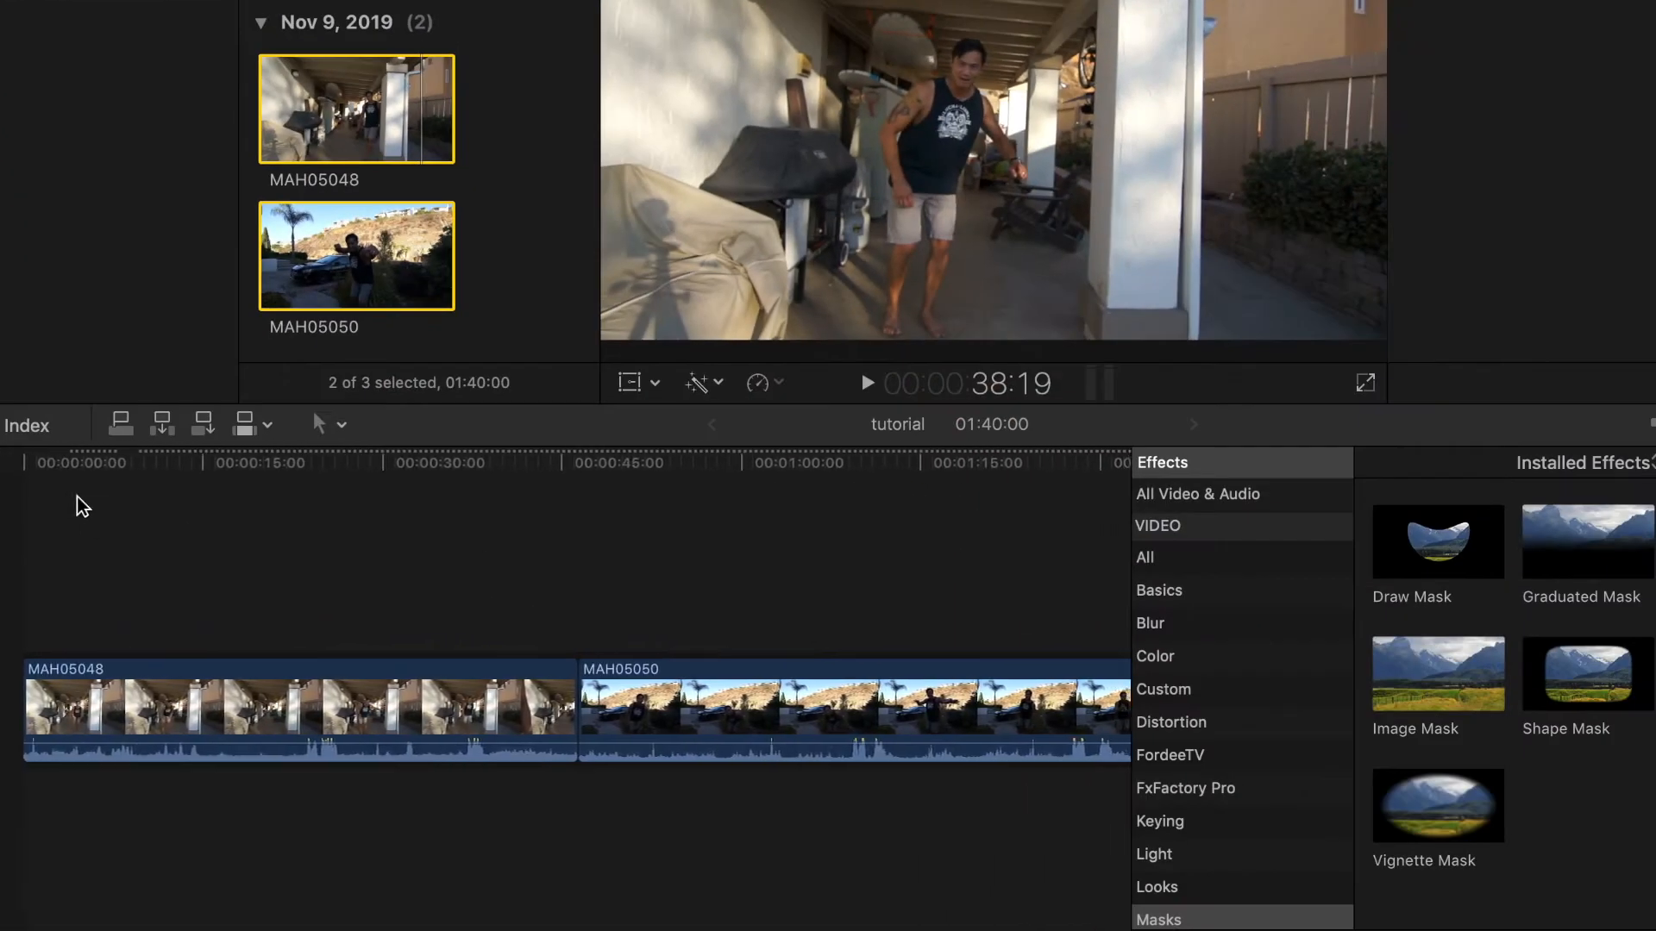
# Trim the unused footage from the MAH05048 and MAH05050 clips in the timeline.
pyautogui.hotkey('alt', '[')
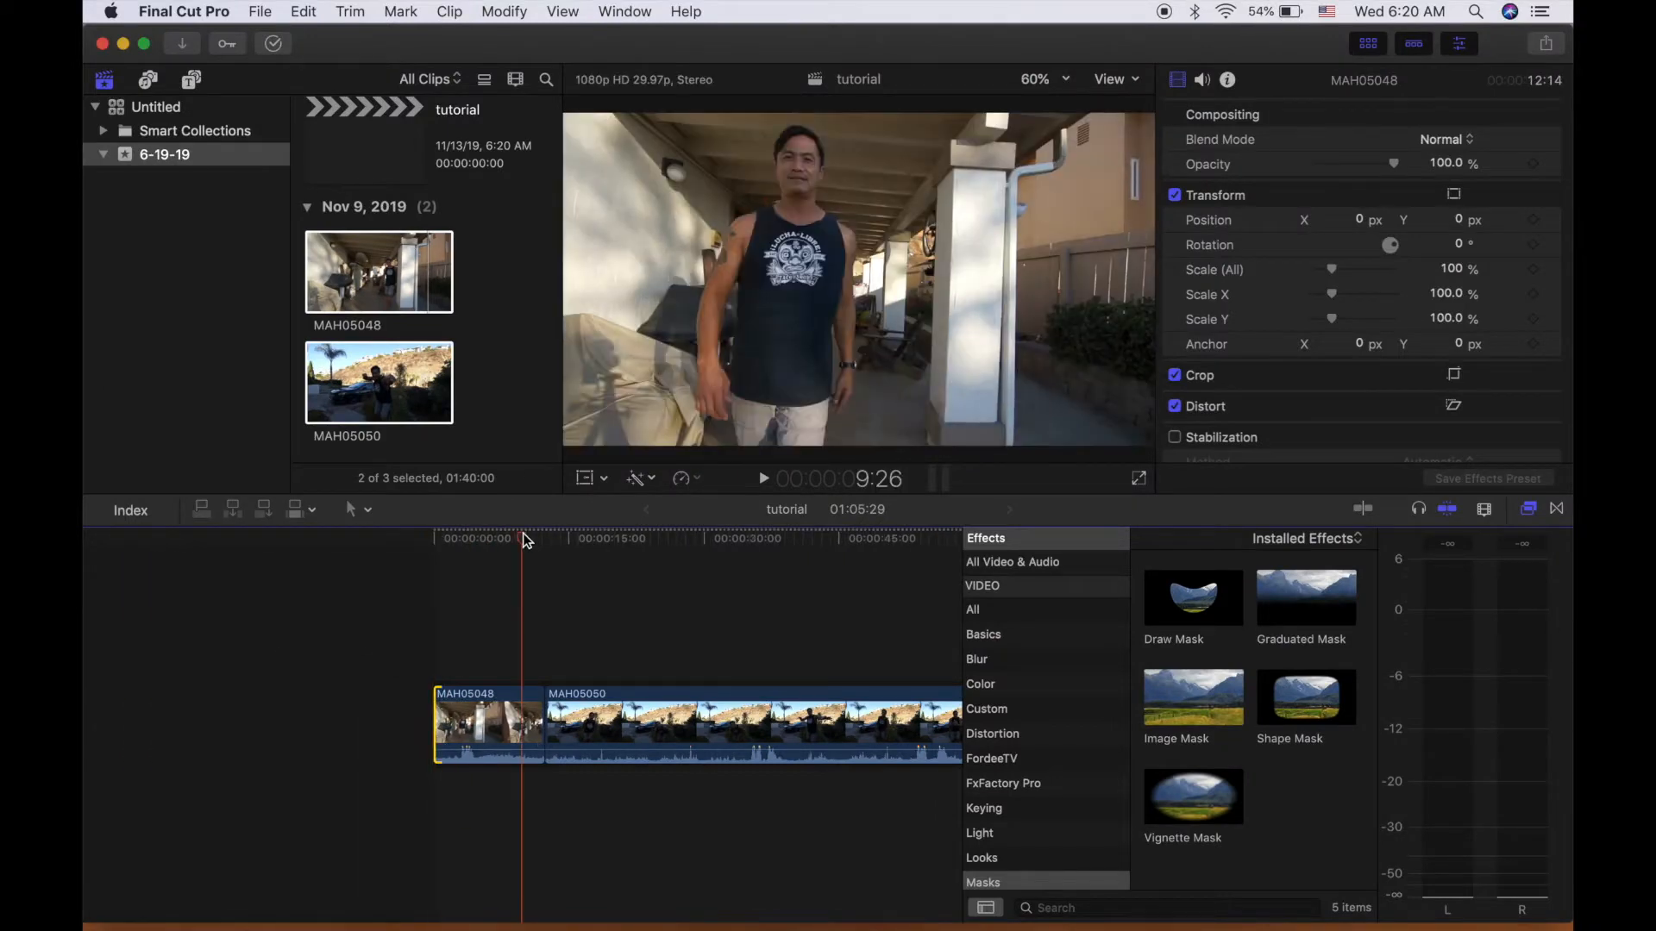
pyautogui.hotkey('shift', 'z')
pyautogui.moveTo(198, 725); pyautogui.dragTo(565, 721)
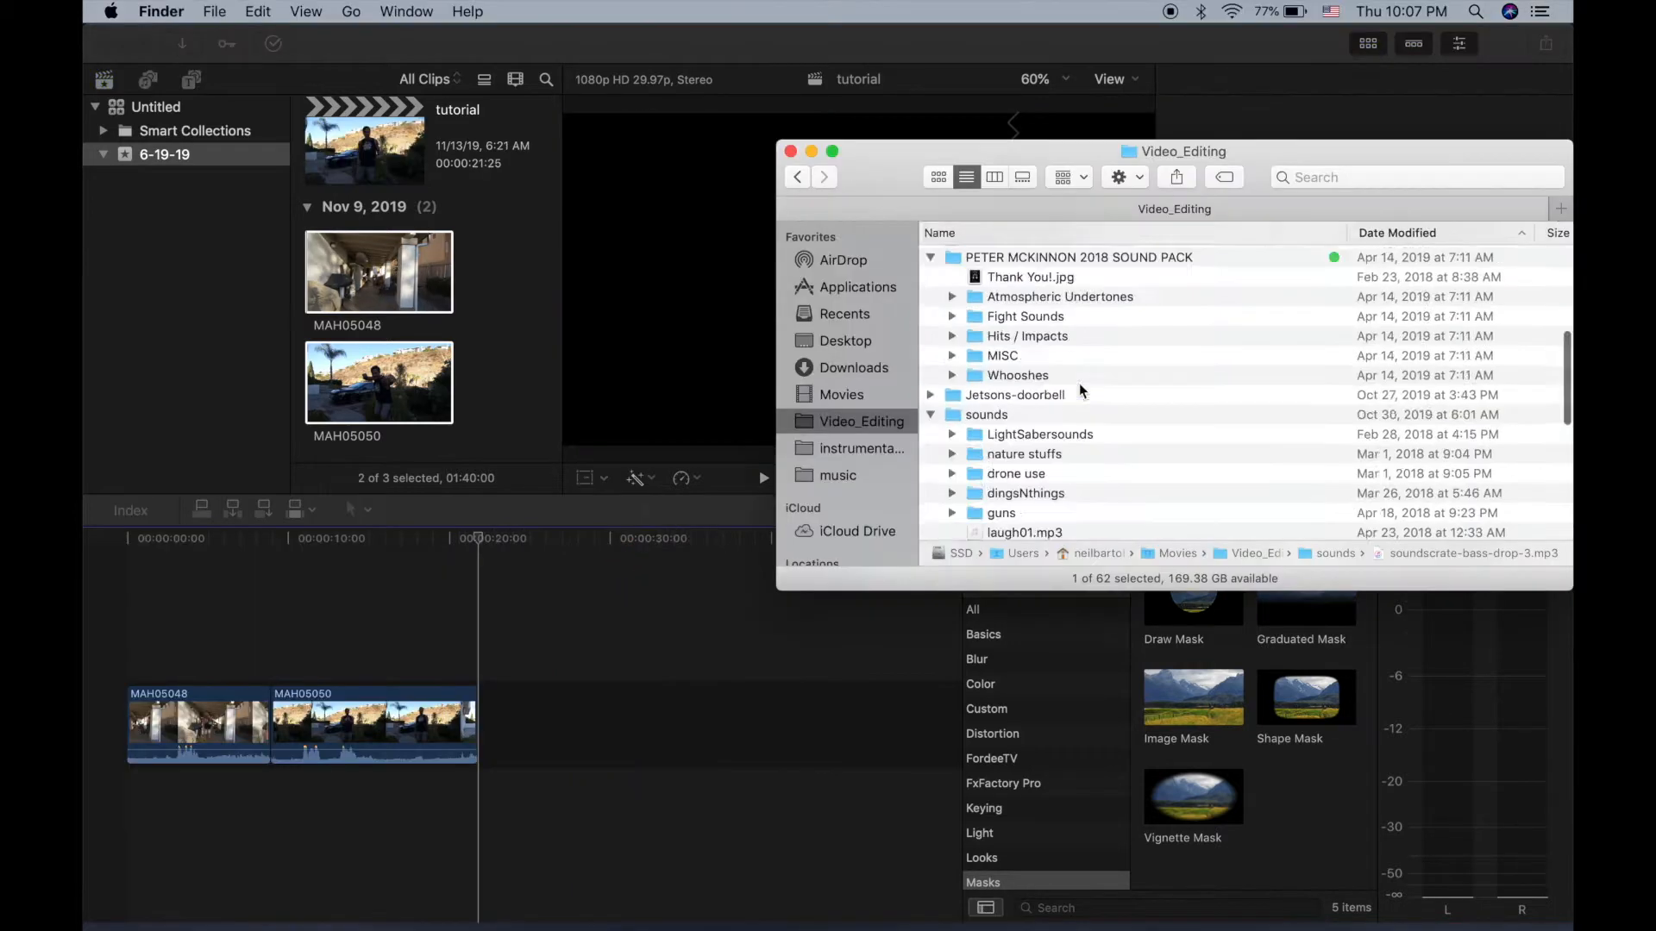
# Import the seven files from footagecrate-sparkportalgeneration.mov through footagecrate-small-electric-arc-2.mov in the Video_Editing folder into the 6-19-19 event.
pyautogui.scroll(-3, 1121, 388)
pyautogui.click(1078, 426)
pyautogui.keyDown('shift'); pyautogui.click(1069, 356); pyautogui.keyUp('shift')
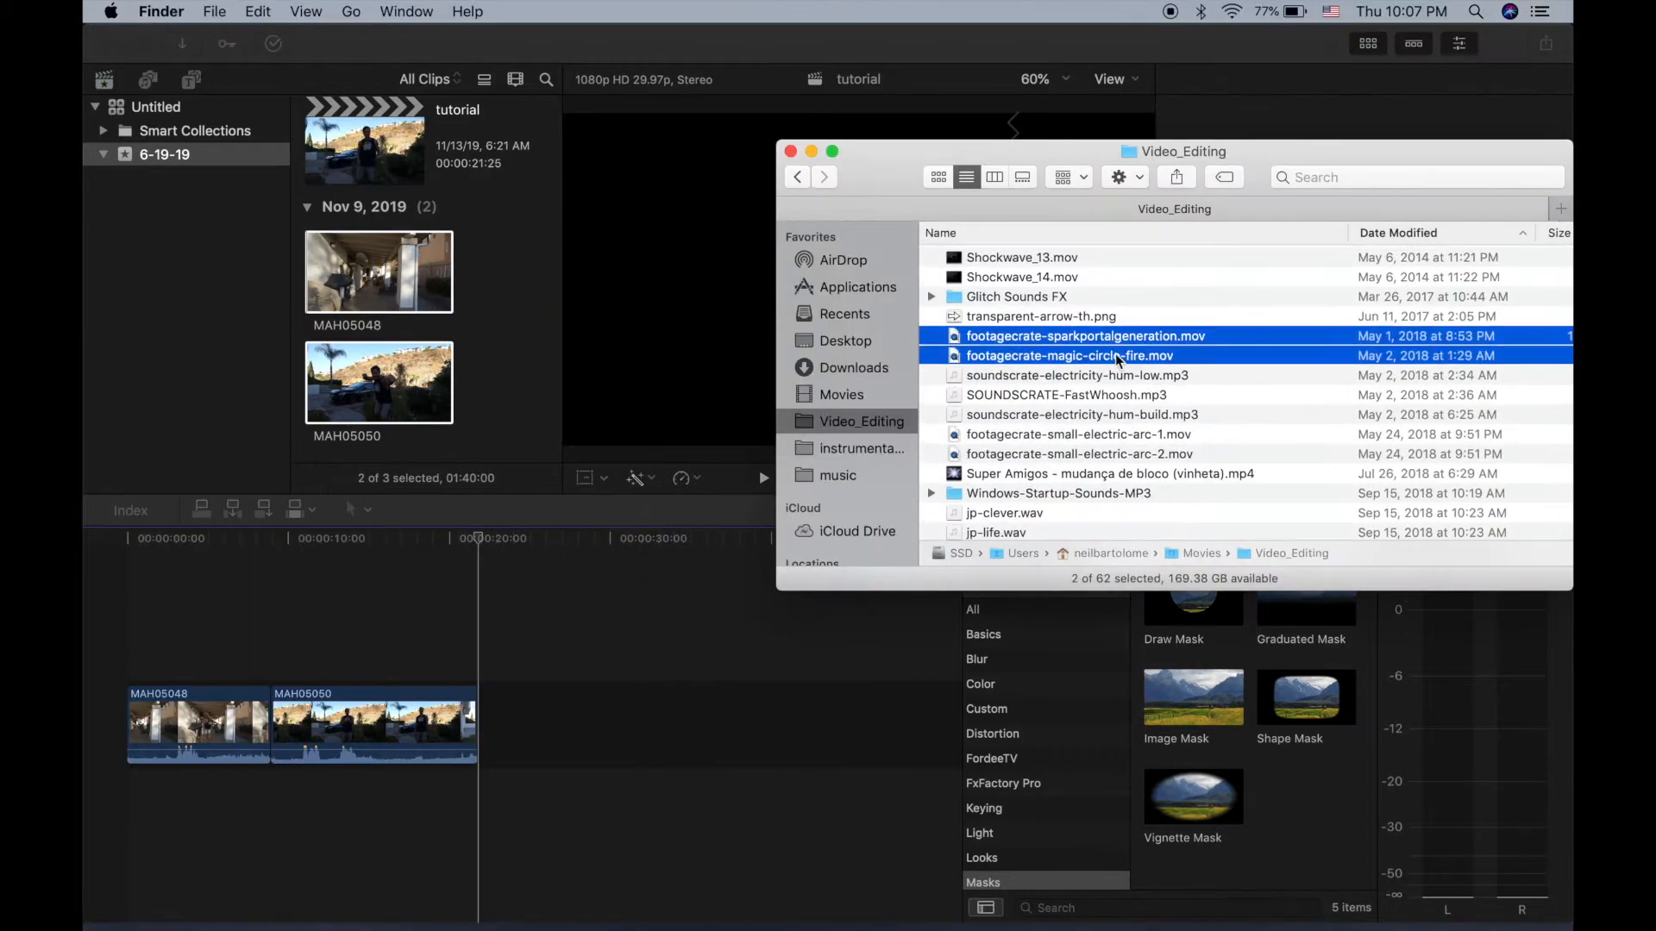
pyautogui.keyDown('shift'); pyautogui.click(1078, 375); pyautogui.keyUp('shift')
pyautogui.keyDown('super'); pyautogui.click(1108, 414); pyautogui.keyUp('super')
pyautogui.keyDown('shift'); pyautogui.click(1100, 444); pyautogui.keyUp('shift')
pyautogui.moveTo(1100, 444); pyautogui.dragTo(486, 327)
# Split MAH05048 about 5 seconds in, at the portal hand gesture, and place its second part above MAH05050 as a connected clip.
pyautogui.moveTo(227, 540); pyautogui.dragTo(198, 541)
pyautogui.press('space')
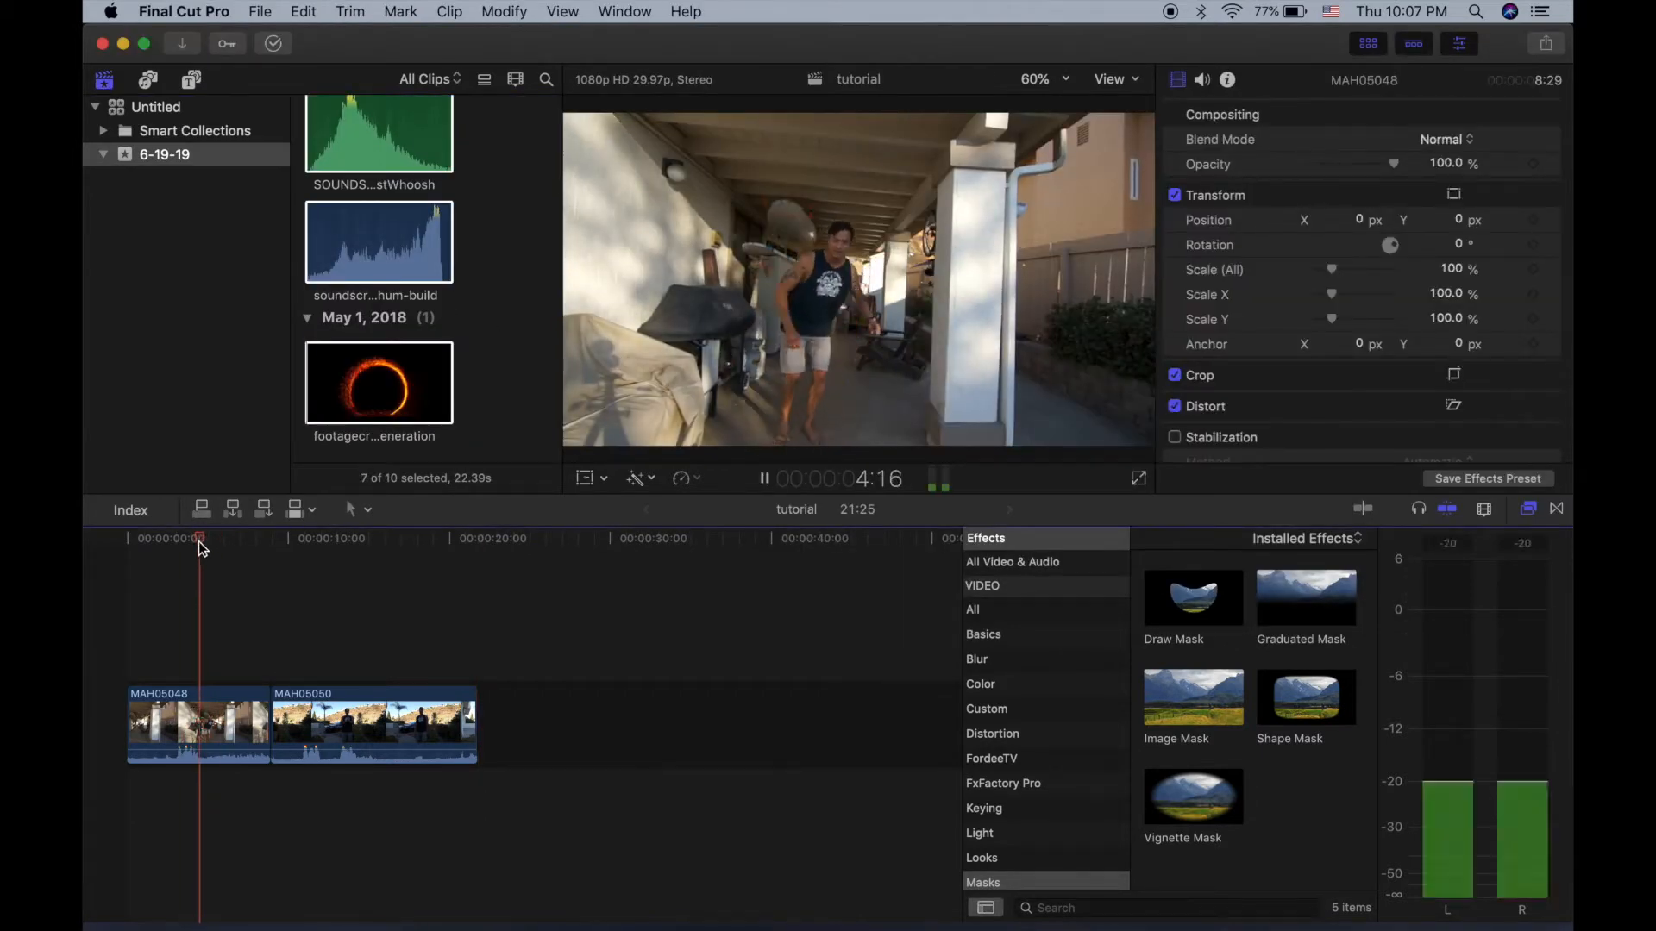
pyautogui.press('space')
pyautogui.press('Left')
pyautogui.press('Left')
pyautogui.press('Left')
pyautogui.press('Left')
pyautogui.press('Left')
pyautogui.press('Left')
pyautogui.press('Left')
pyautogui.press('Left')
pyautogui.press('Left')
pyautogui.press('Left')
pyautogui.press('Left')
pyautogui.press('Left')
pyautogui.press('Left')
pyautogui.press('Left')
pyautogui.press('Left')
pyautogui.press('Left')
pyautogui.press('Left')
pyautogui.press('Left')
pyautogui.press('Left')
pyautogui.press('Left')
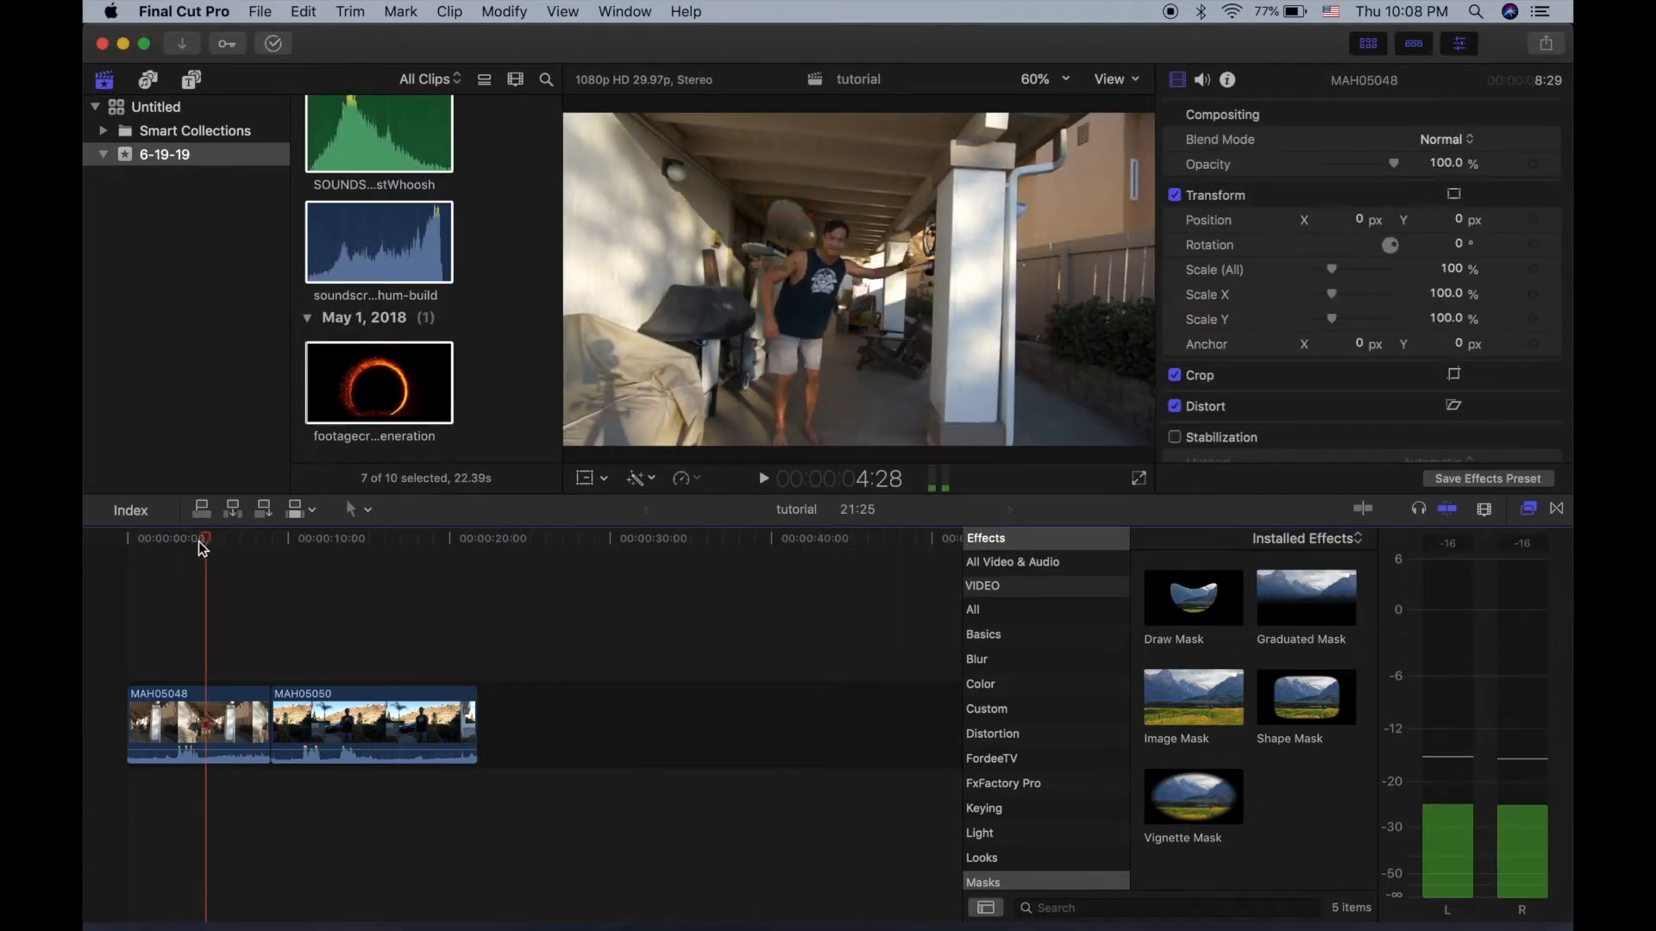
pyautogui.click(215, 720)
pyautogui.moveTo(244, 718); pyautogui.dragTo(232, 630)
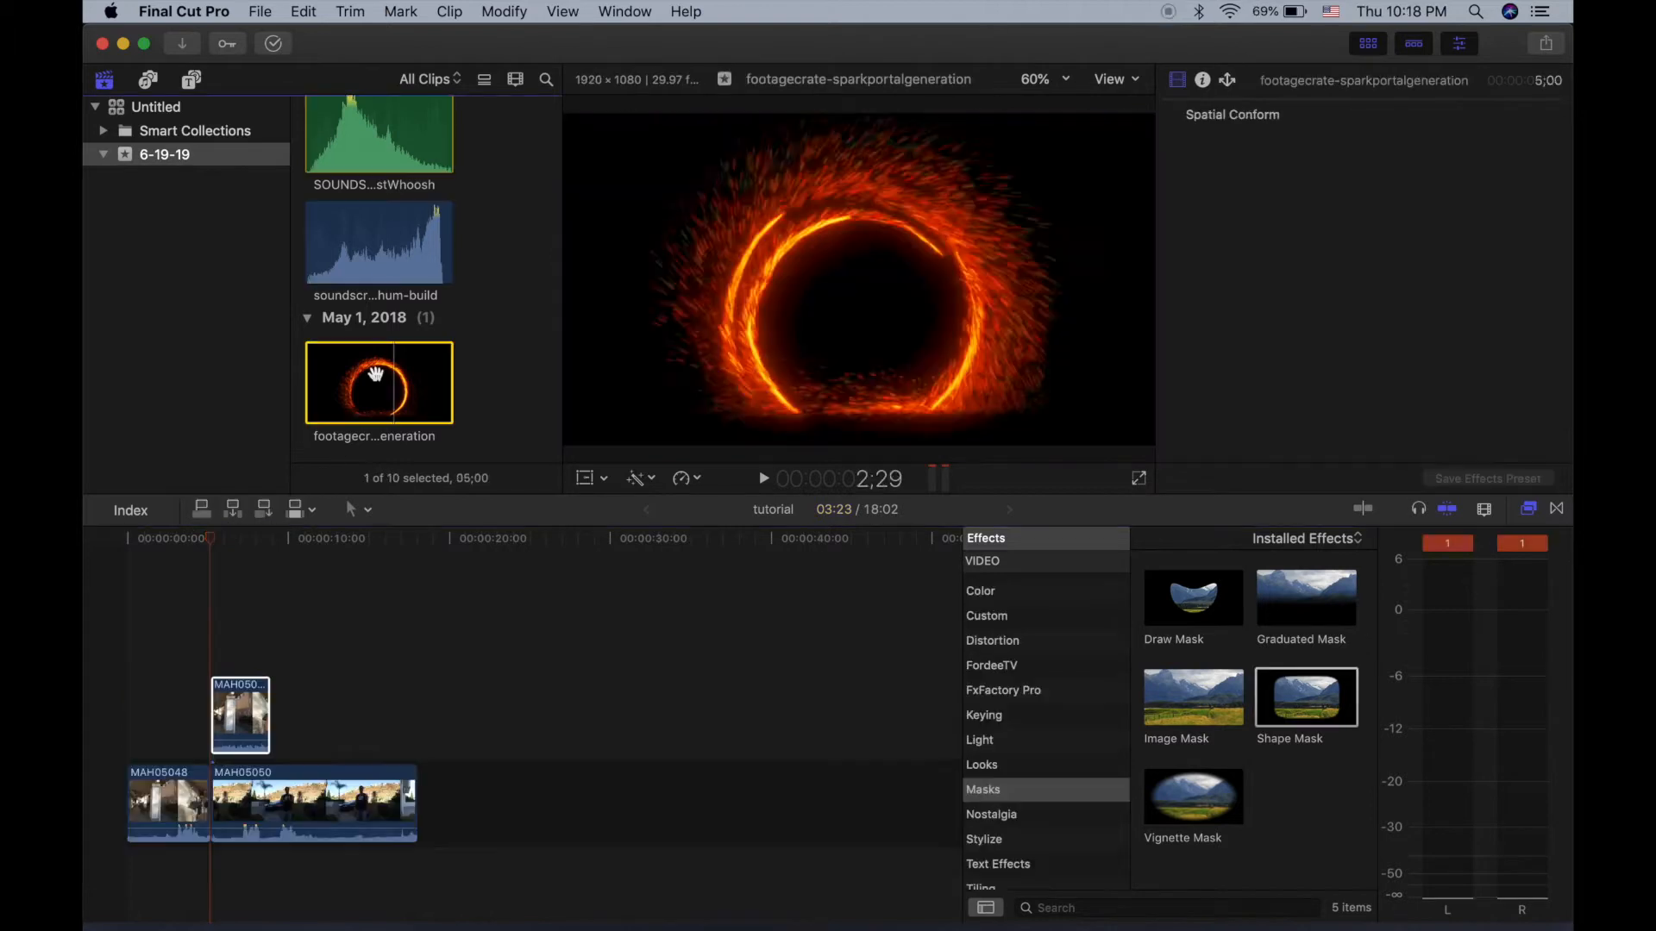
# Place the footagecrate-sparkportalgeneration clip above the connected MAH05048 clip and apply a Shape Mask to that MAH05048 clip.
pyautogui.moveTo(377, 374); pyautogui.dragTo(213, 635)
pyautogui.press('l')
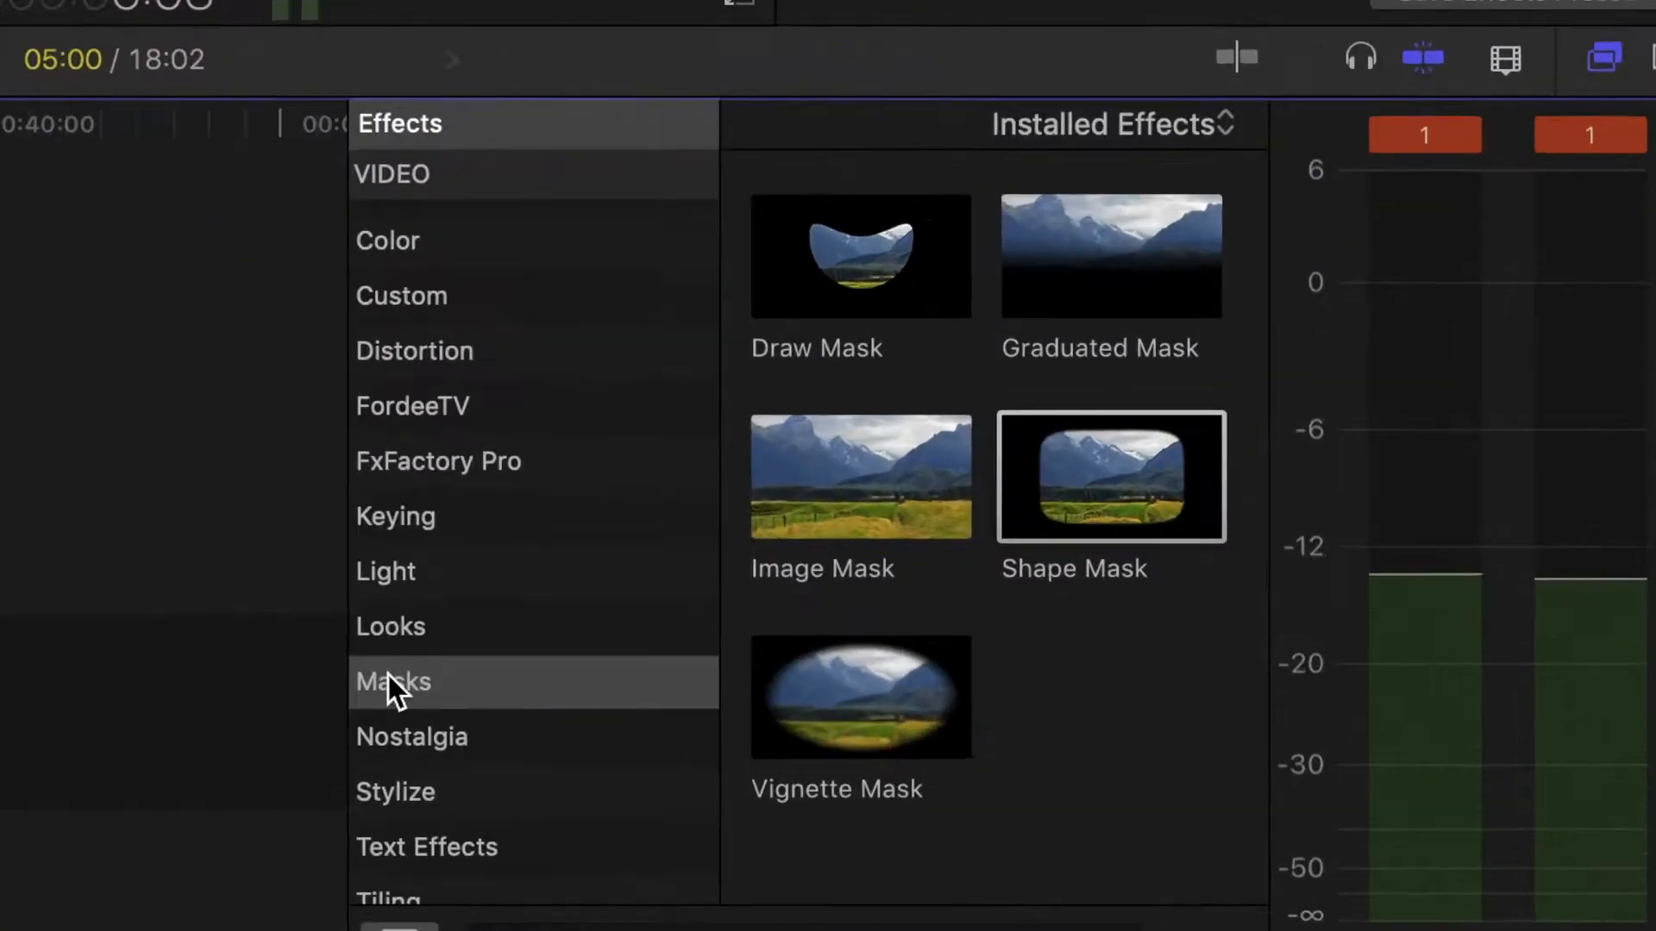
pyautogui.click(388, 675)
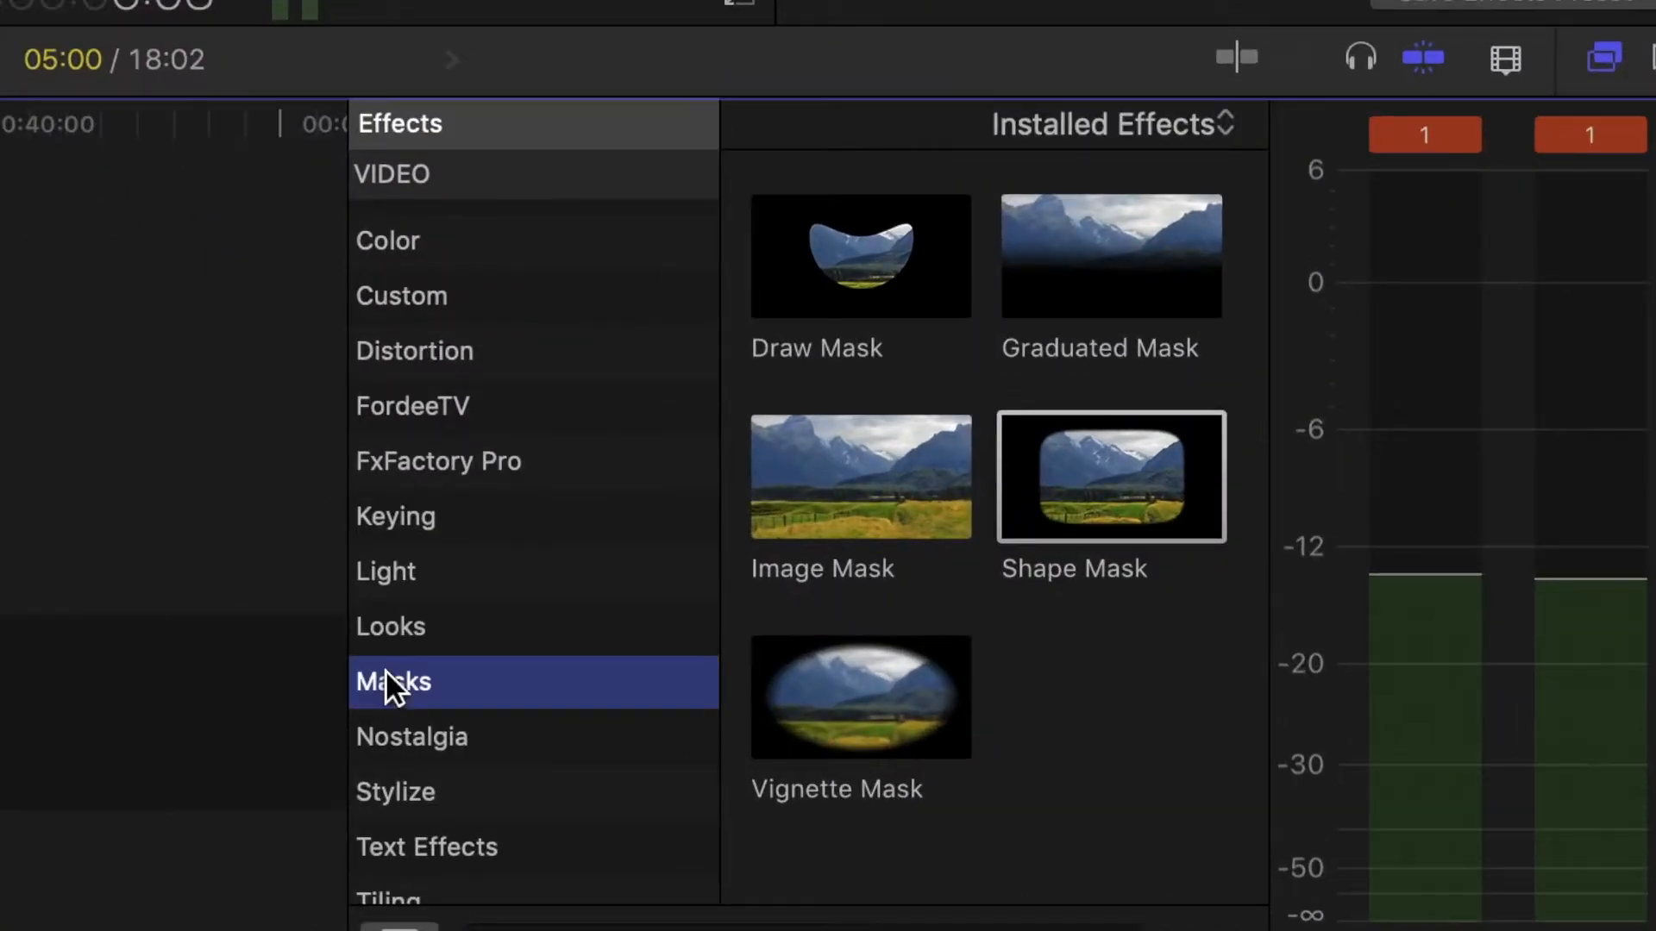
pyautogui.moveTo(1143, 517); pyautogui.dragTo(0, 388)
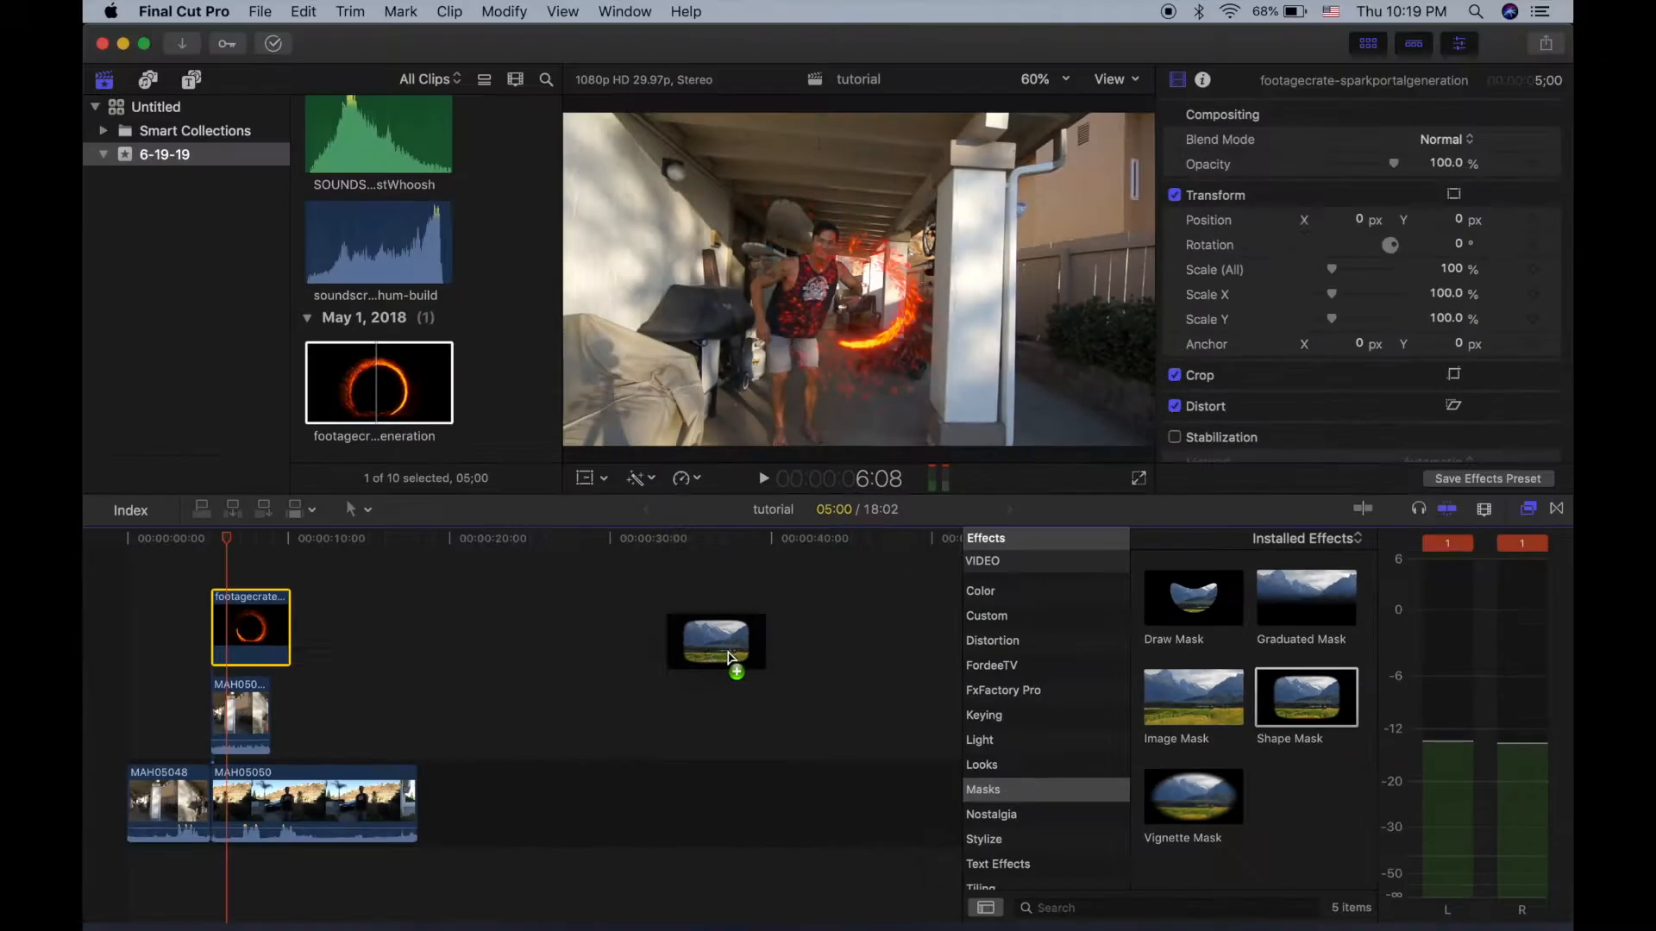
pyautogui.moveTo(249, 718); pyautogui.dragTo(251, 720)
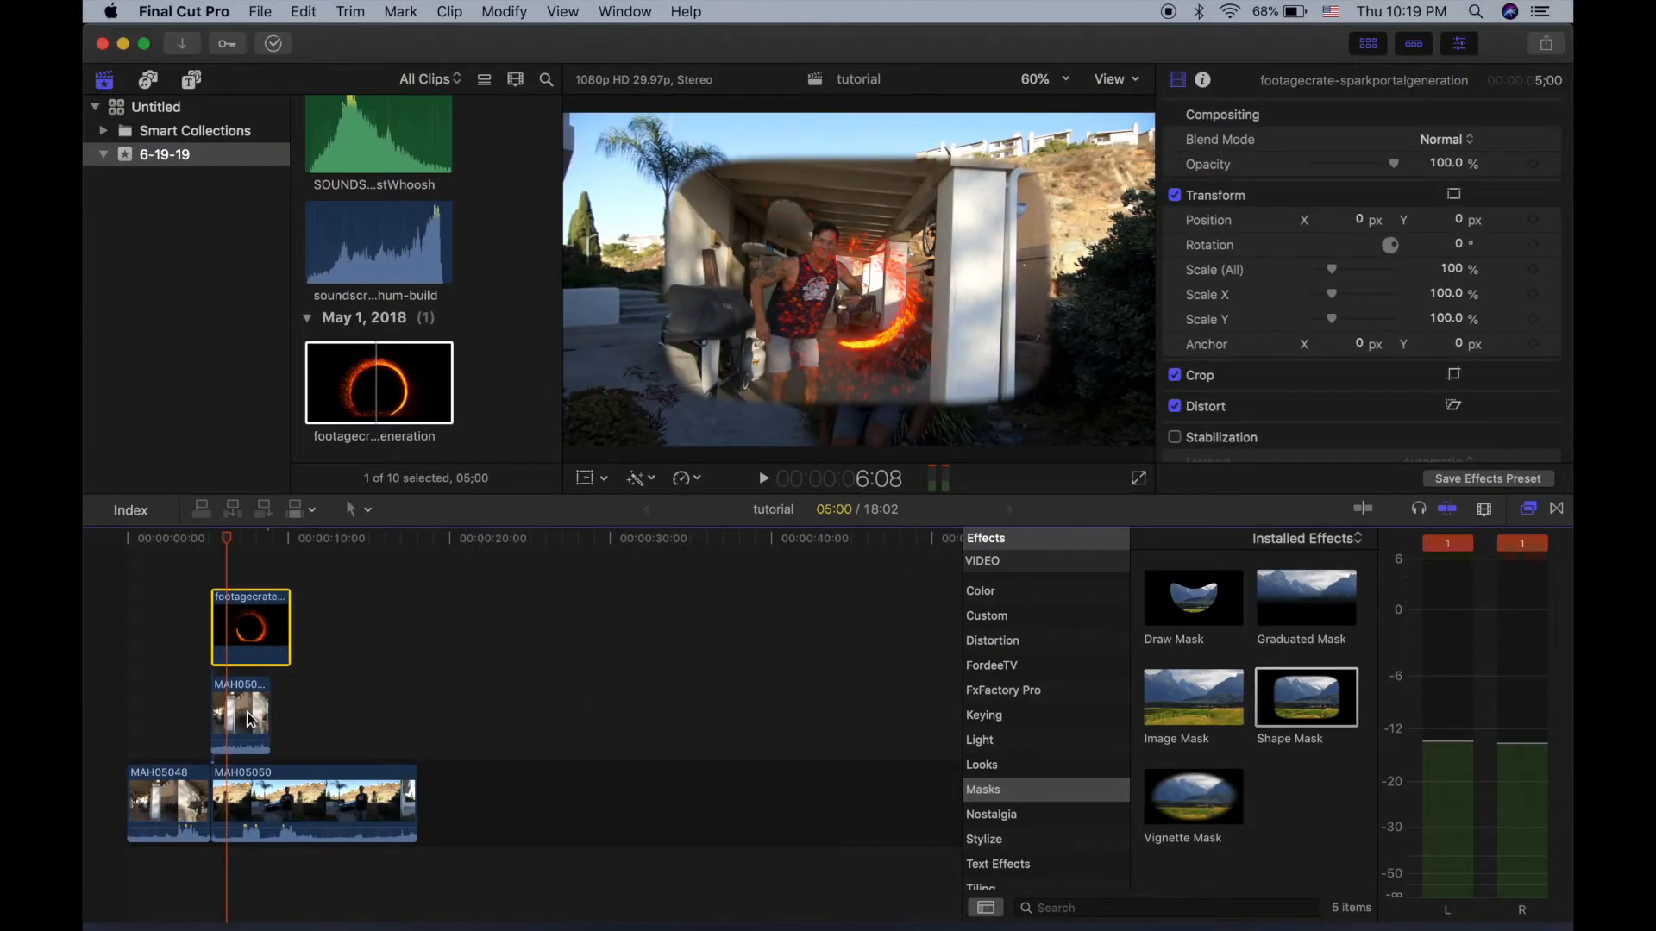
# Add keyframes for Position, Rotation and Scale to the Shape Mask of the connected MAH05048 clip.
pyautogui.click(254, 712)
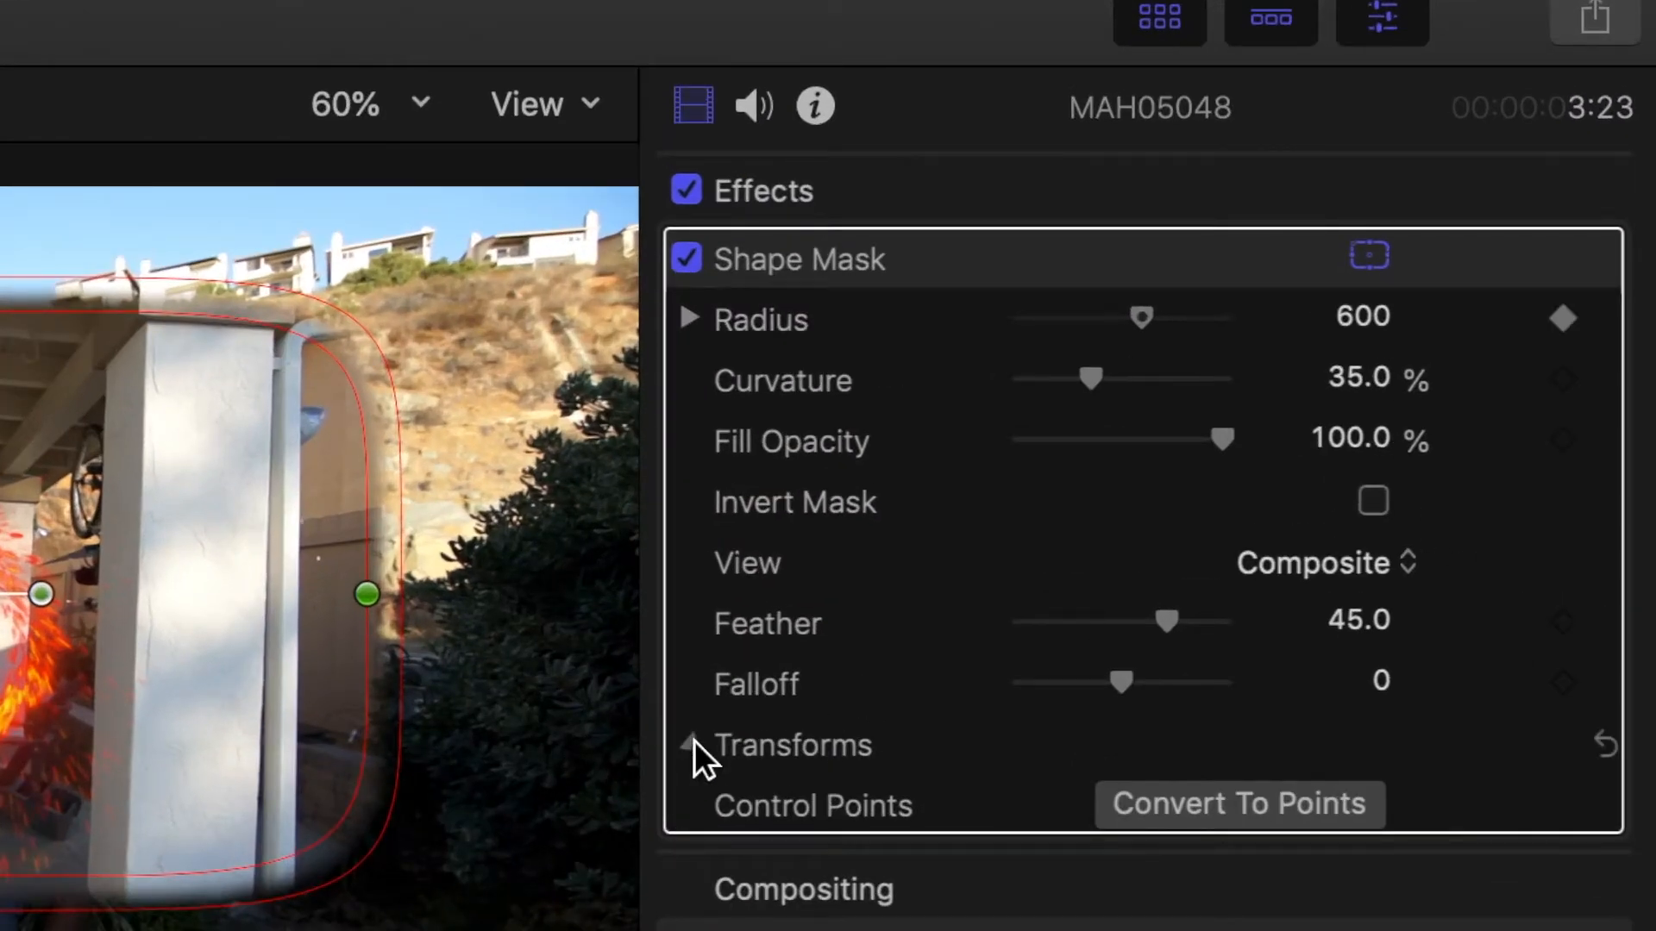
pyautogui.click(694, 743)
pyautogui.moveTo(1531, 794)
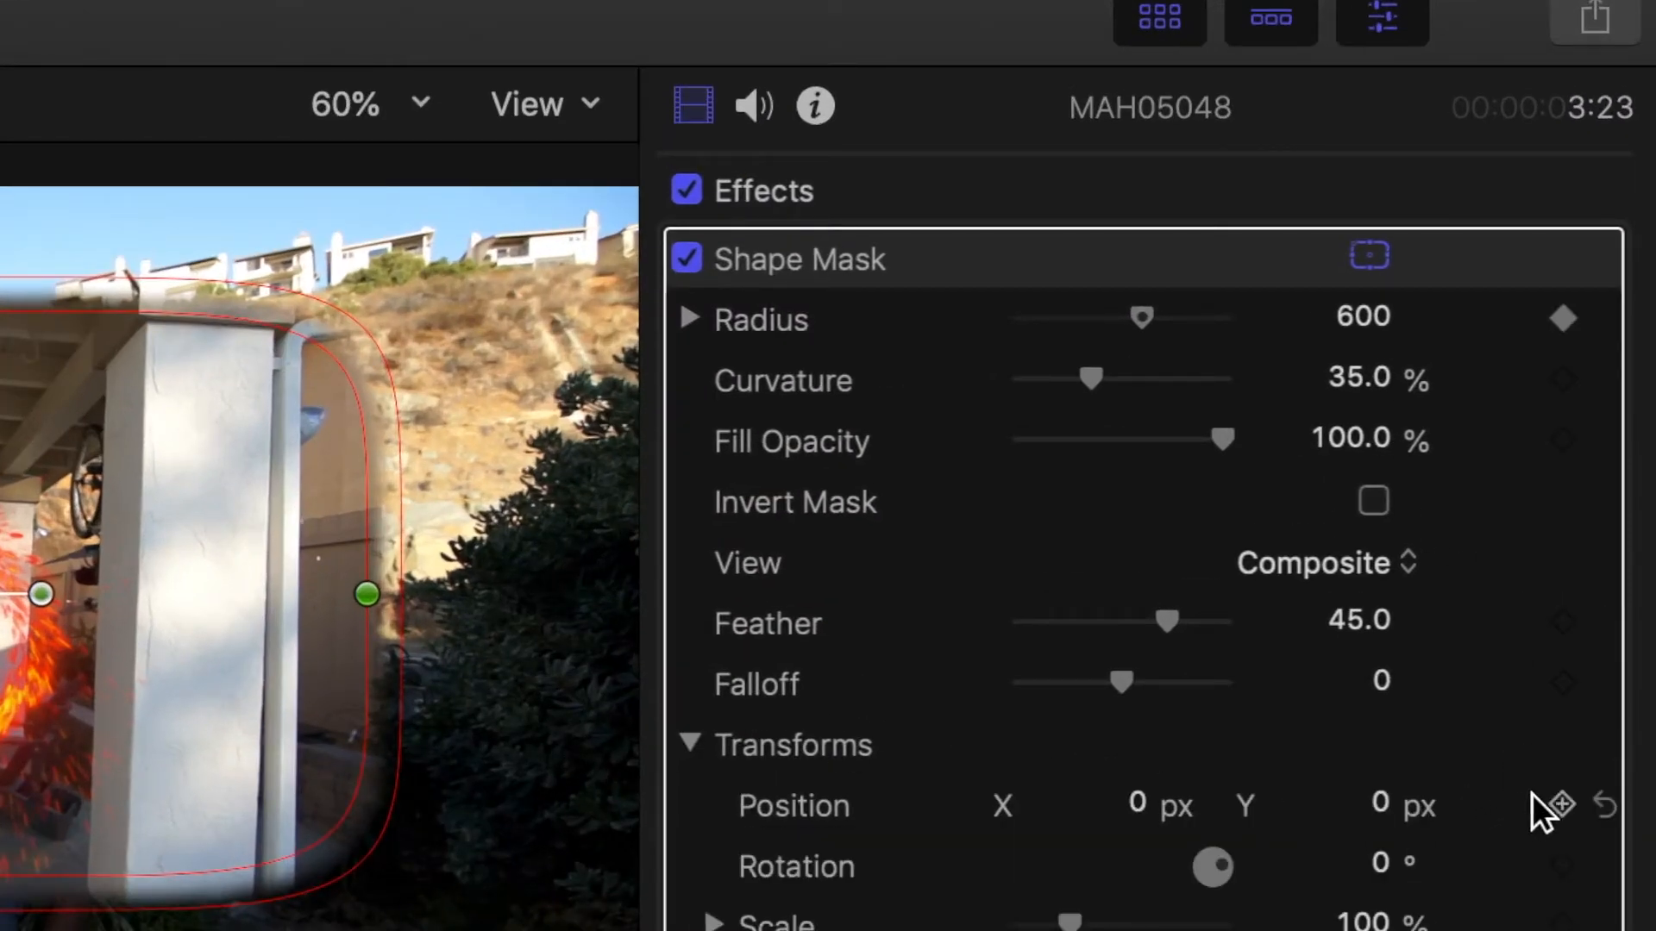
pyautogui.click(1561, 805)
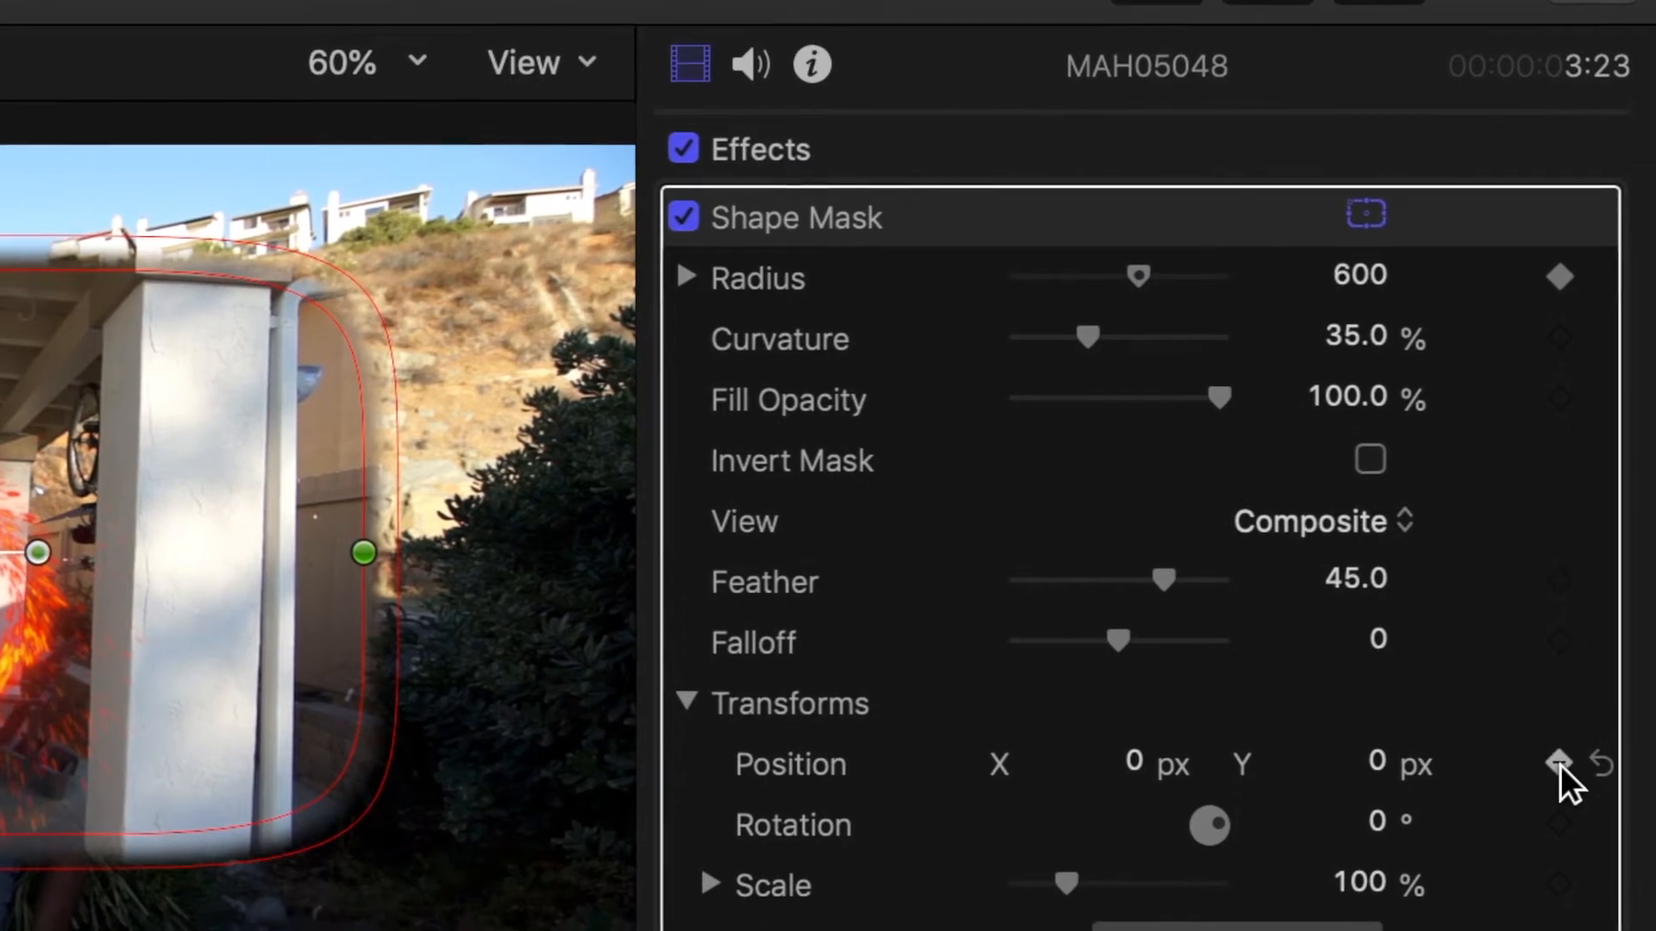
pyautogui.moveTo(1564, 867)
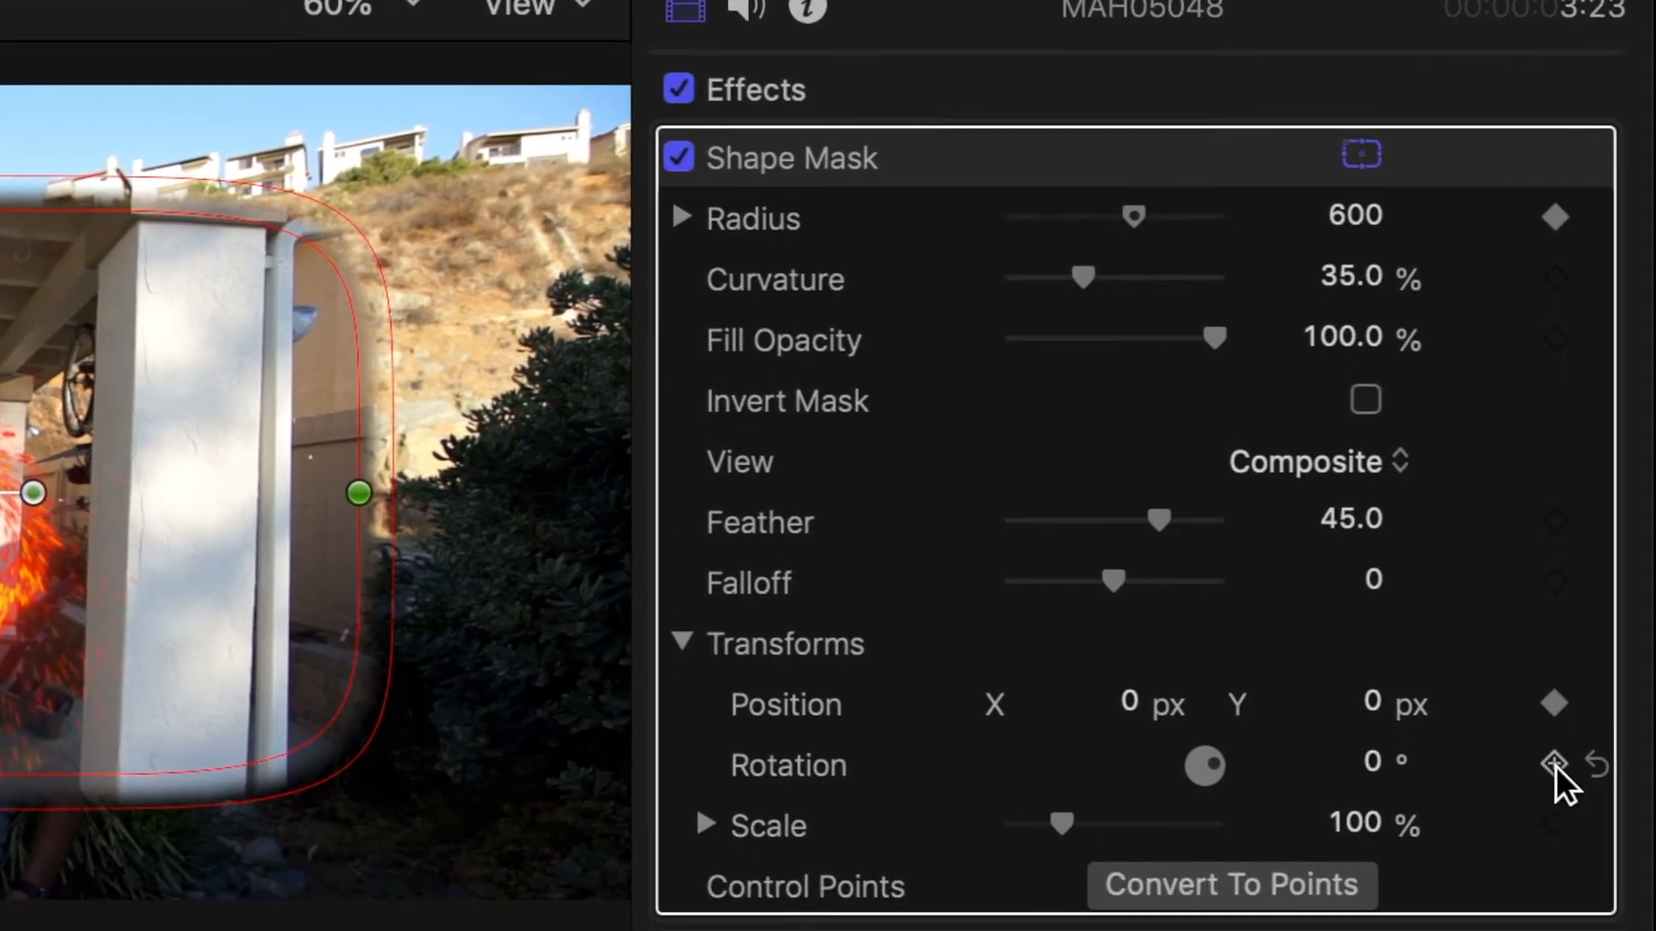
pyautogui.click(1554, 763)
pyautogui.moveTo(1555, 826)
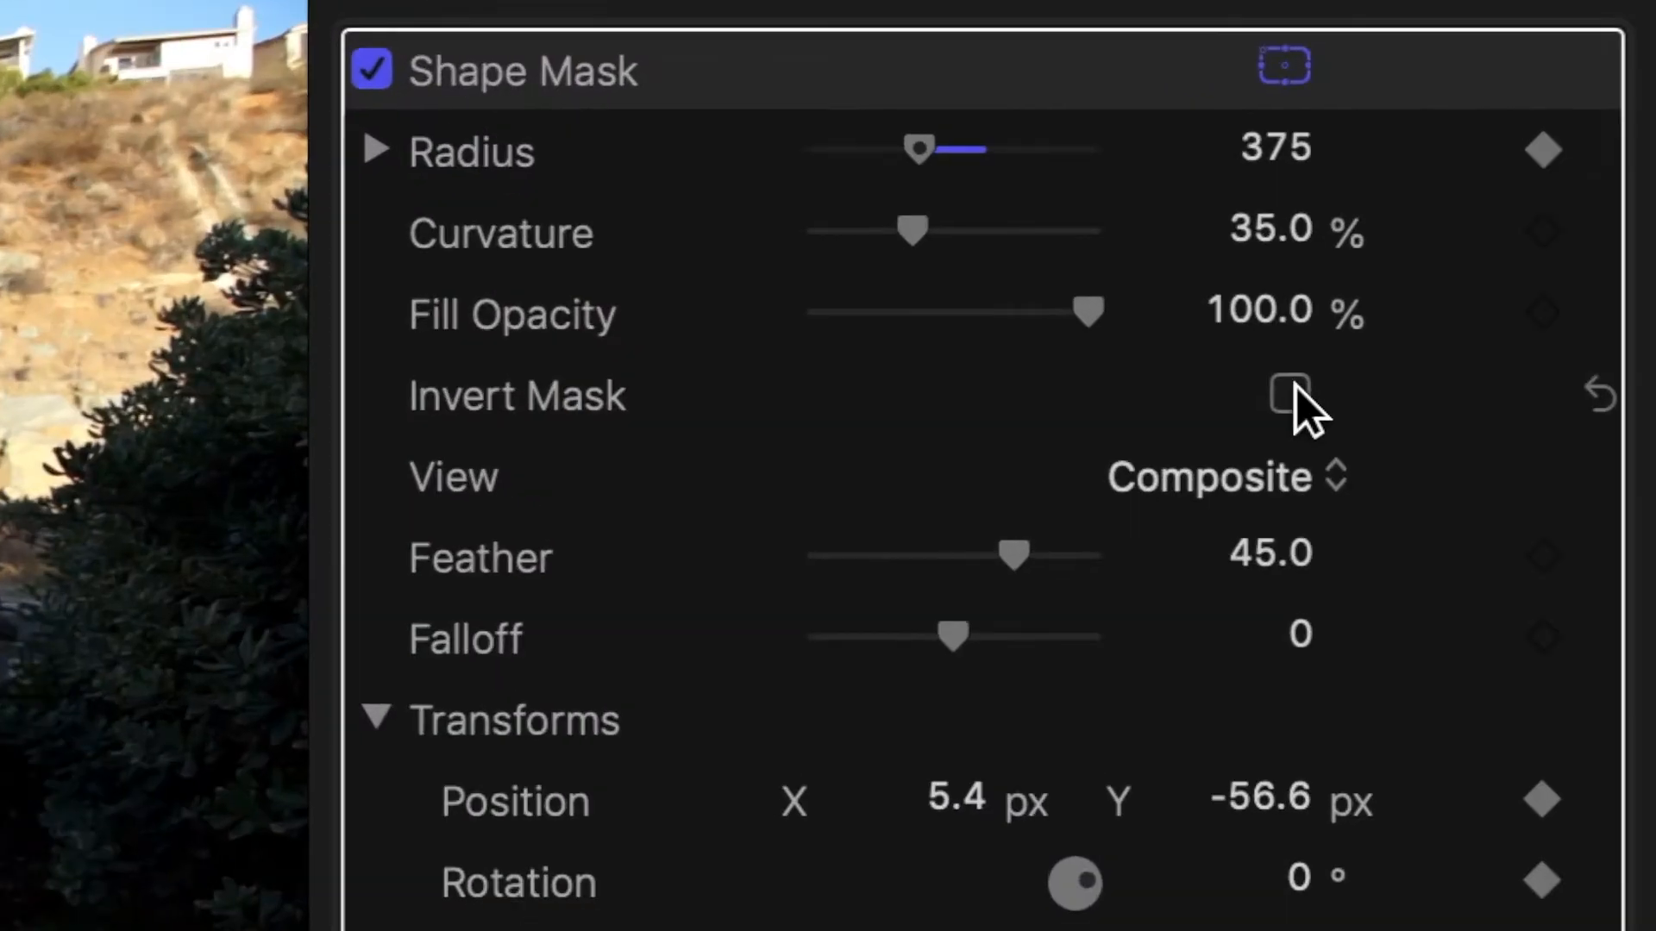
# Invert the Shape Mask and shrink it to a radius of about 80 inside the spark portal at 6:08.
pyautogui.click(1456, 242)
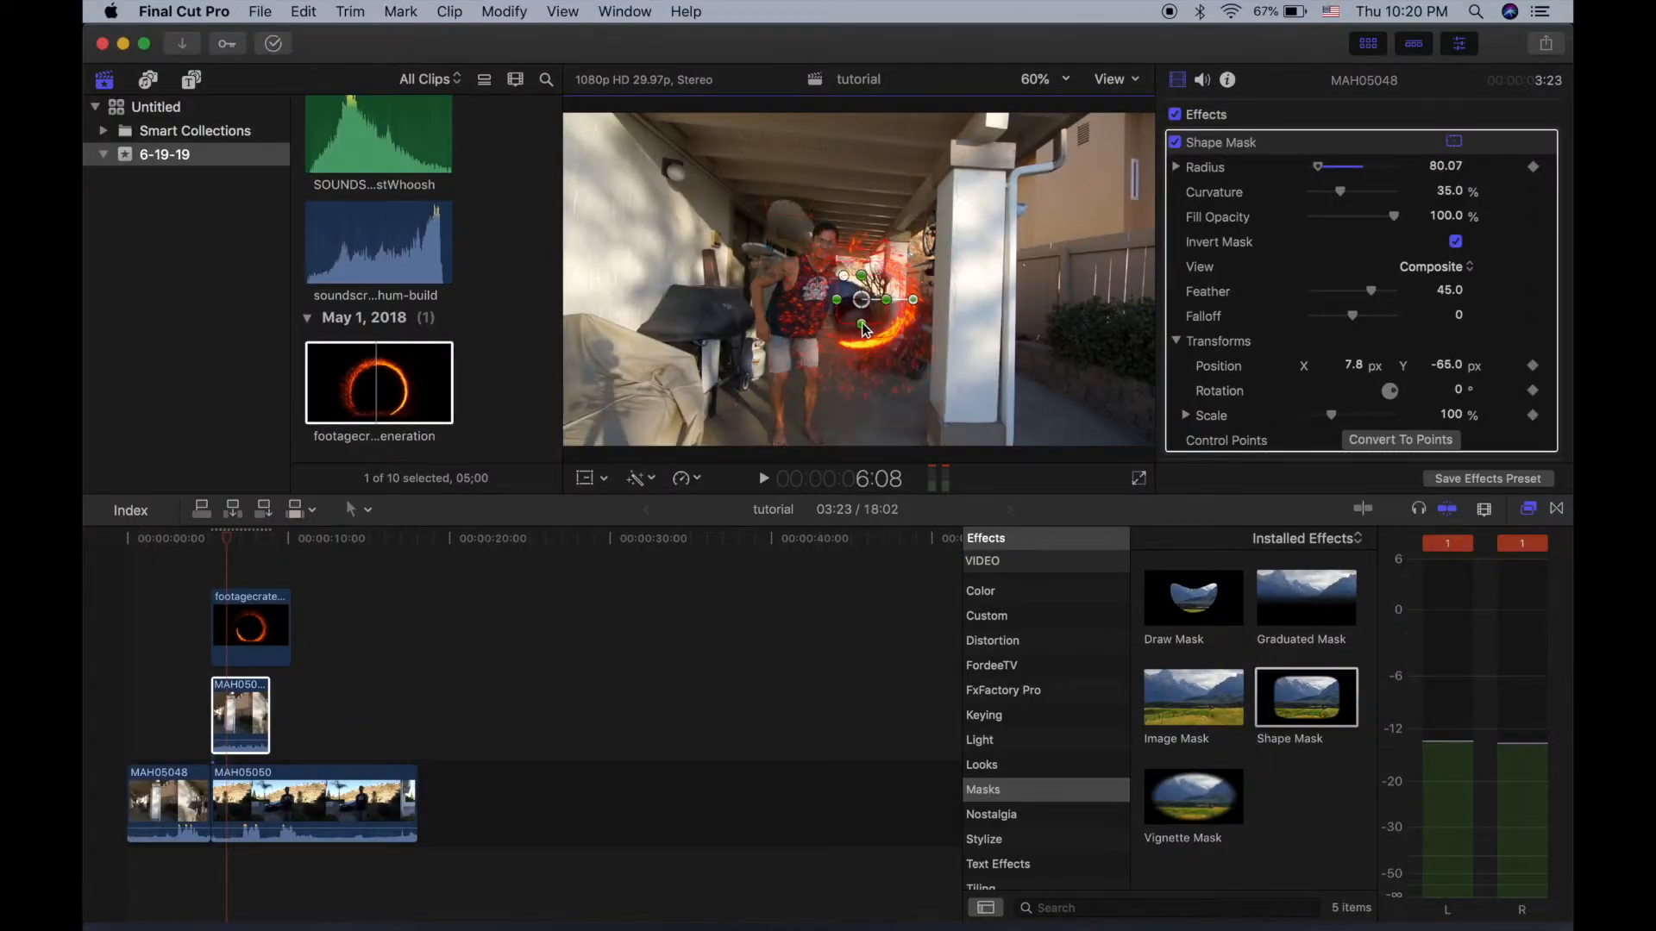
pyautogui.moveTo(230, 529); pyautogui.dragTo(229, 539)
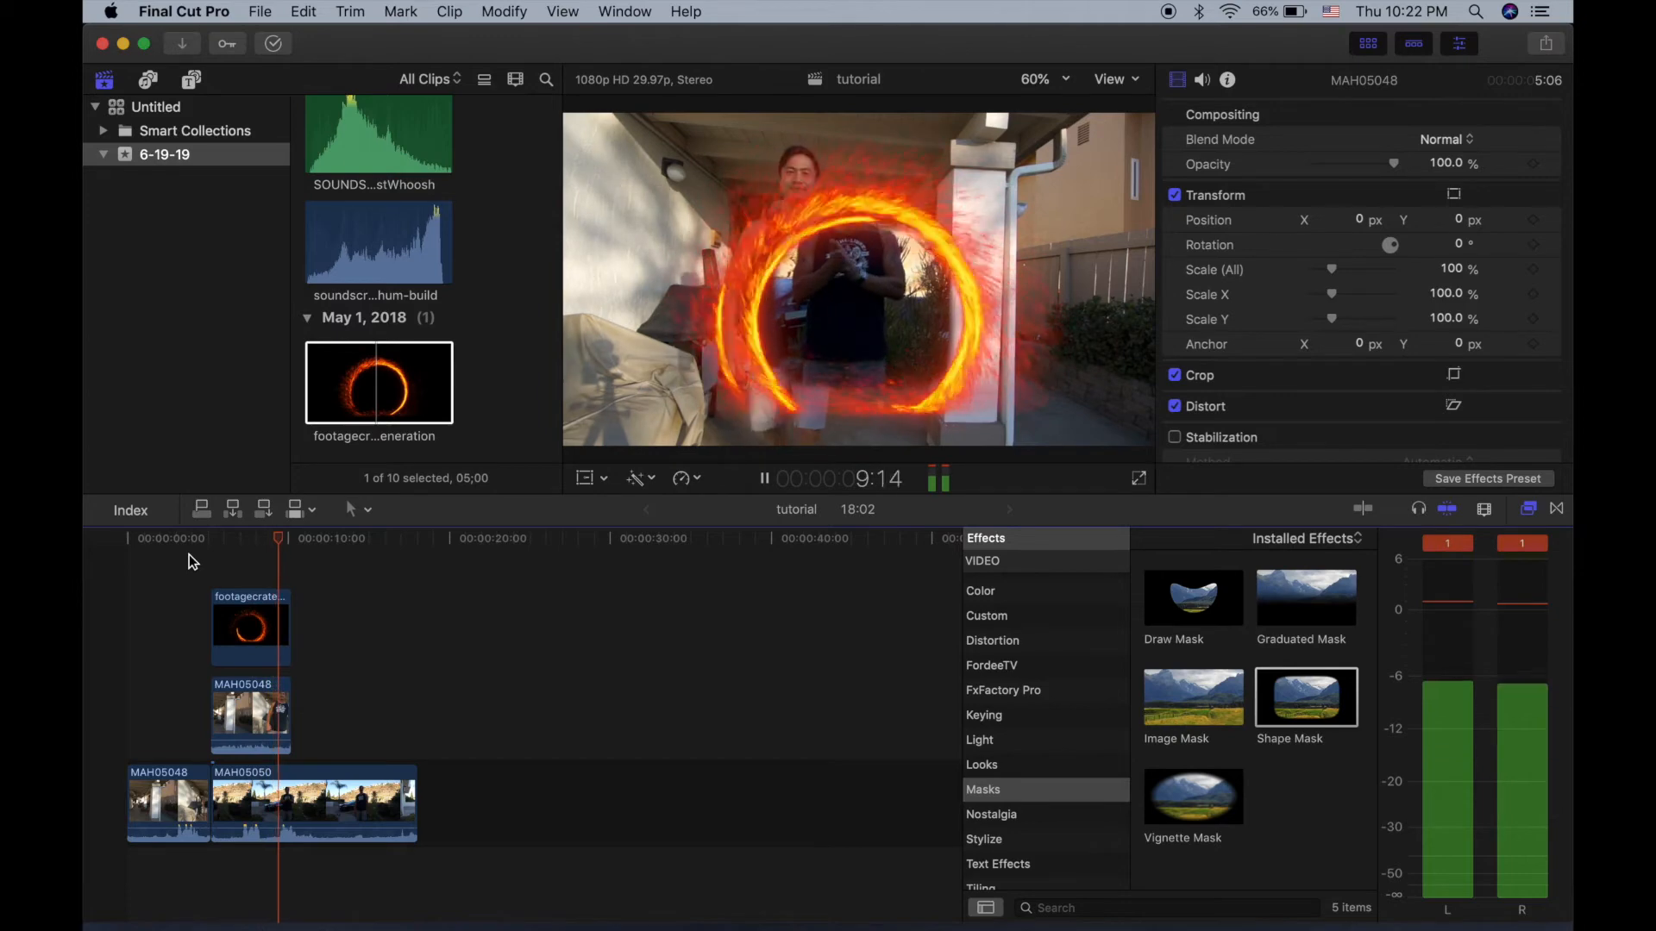
# Enlarge the spark portal clip toward its end using its on-screen Transform controls.
pyautogui.click(268, 625)
pyautogui.click(586, 479)
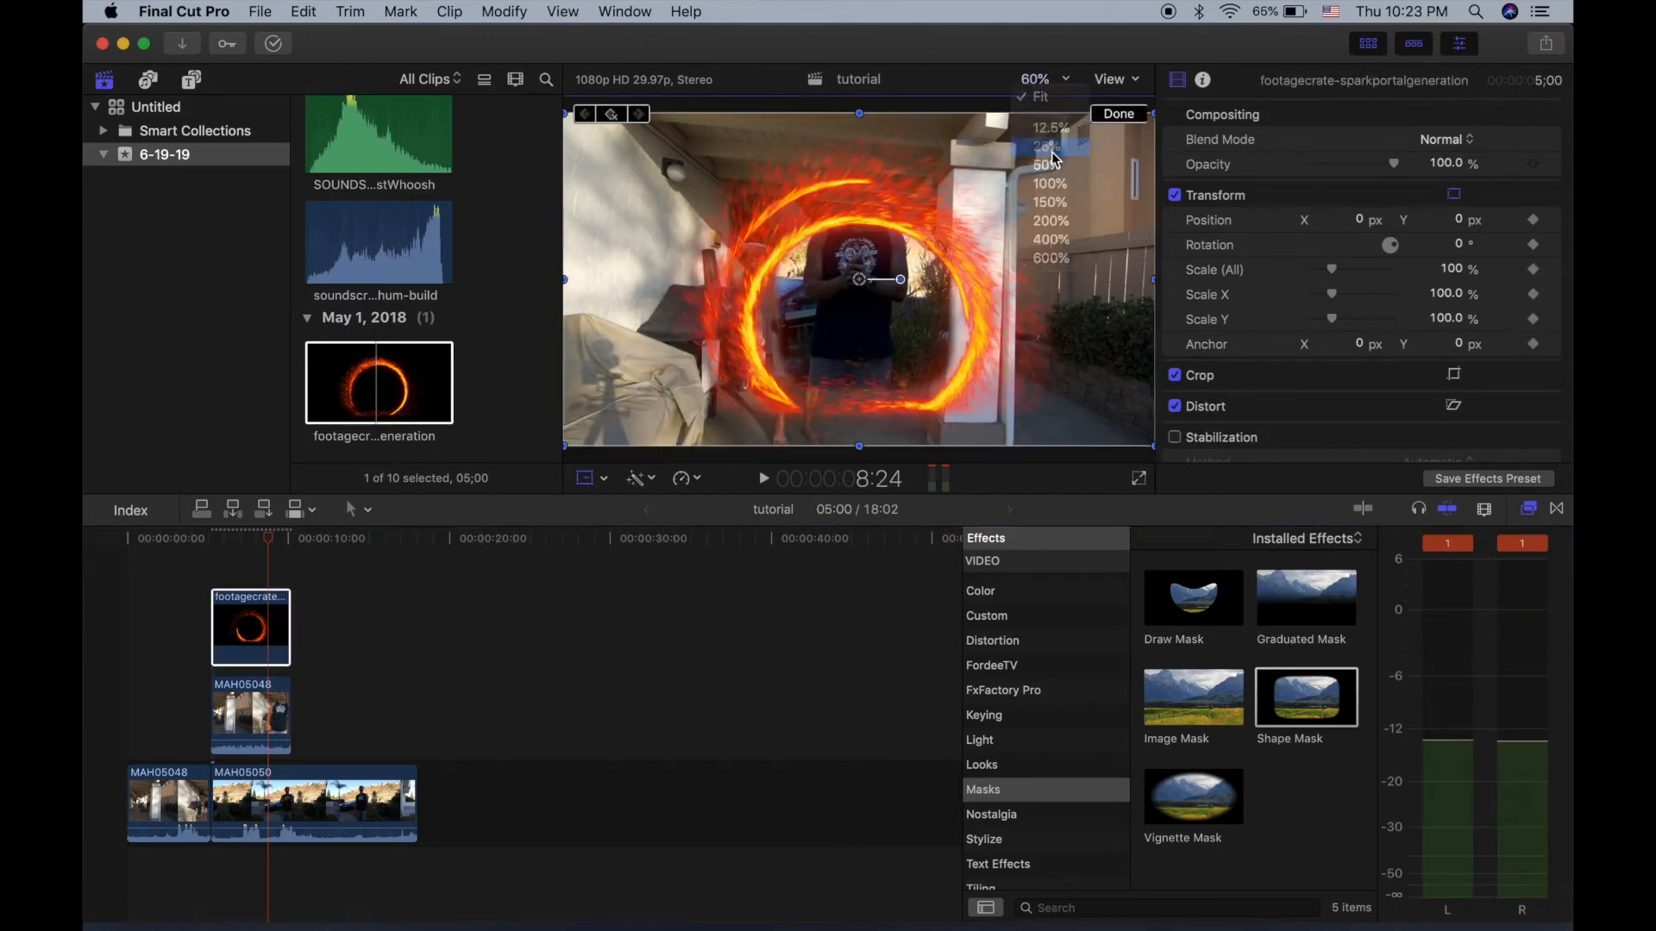
pyautogui.click(1052, 151)
pyautogui.moveTo(268, 541); pyautogui.dragTo(289, 542)
pyautogui.moveTo(921, 314); pyautogui.dragTo(959, 335)
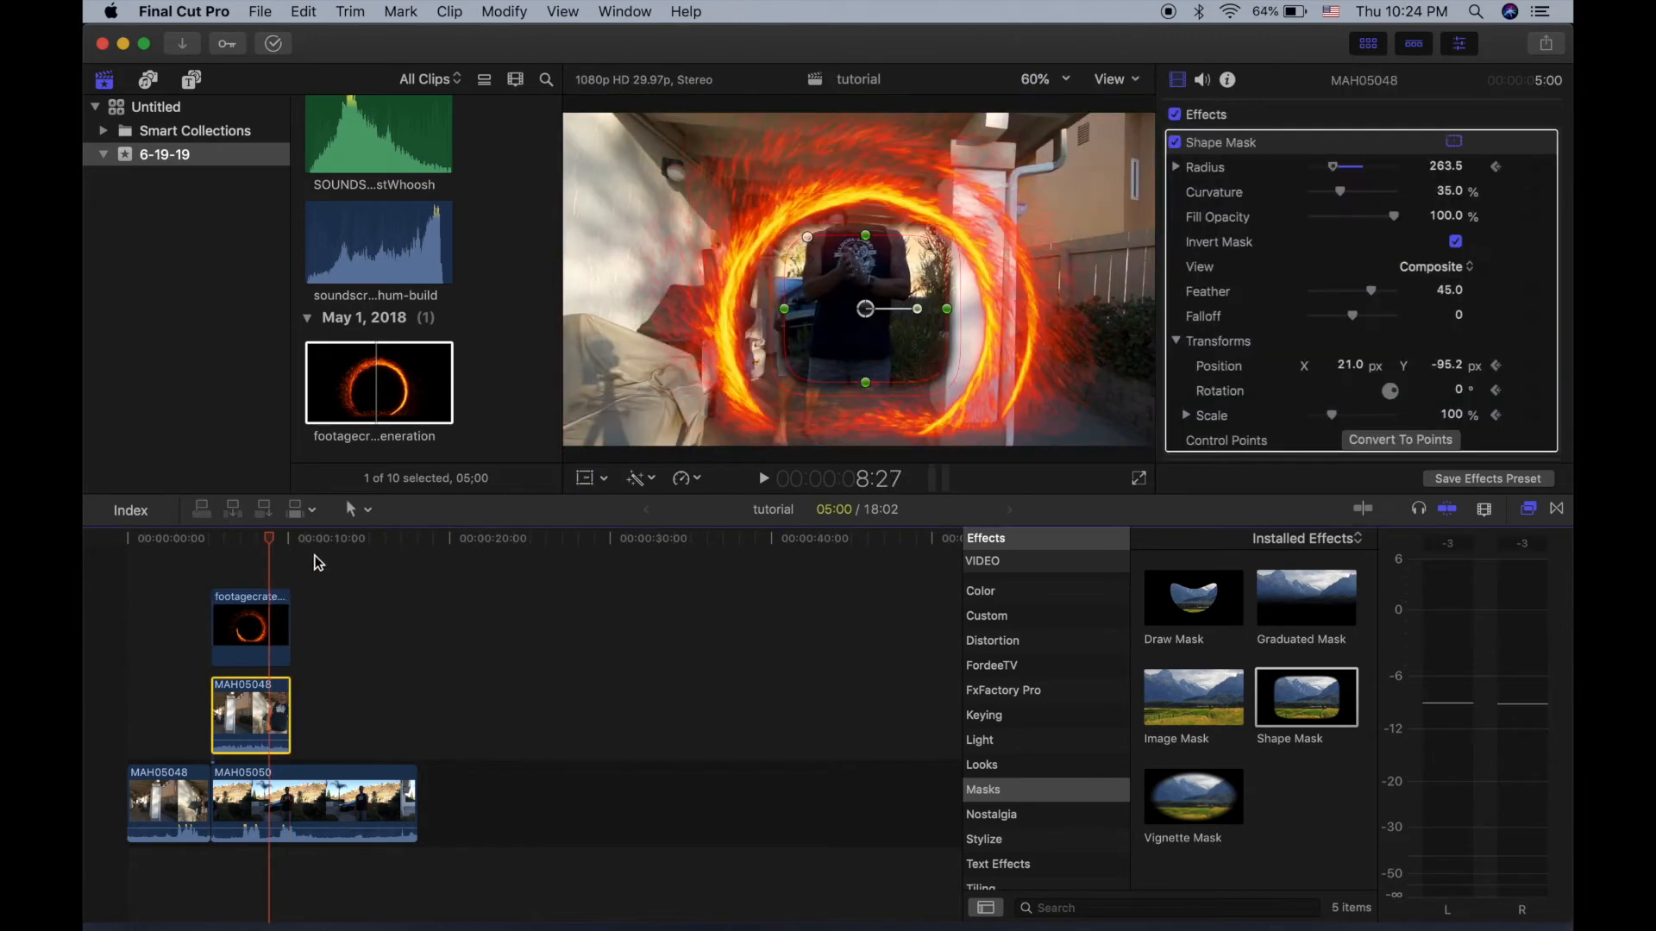
# Fit the Shape Mask to the growing portal at 8:29, with a radius of about 409.
pyautogui.moveTo(944, 321)
pyautogui.mouseDown()
pyautogui.moveTo(1001, 321)
pyautogui.moveTo(970, 326)
pyautogui.mouseUp()
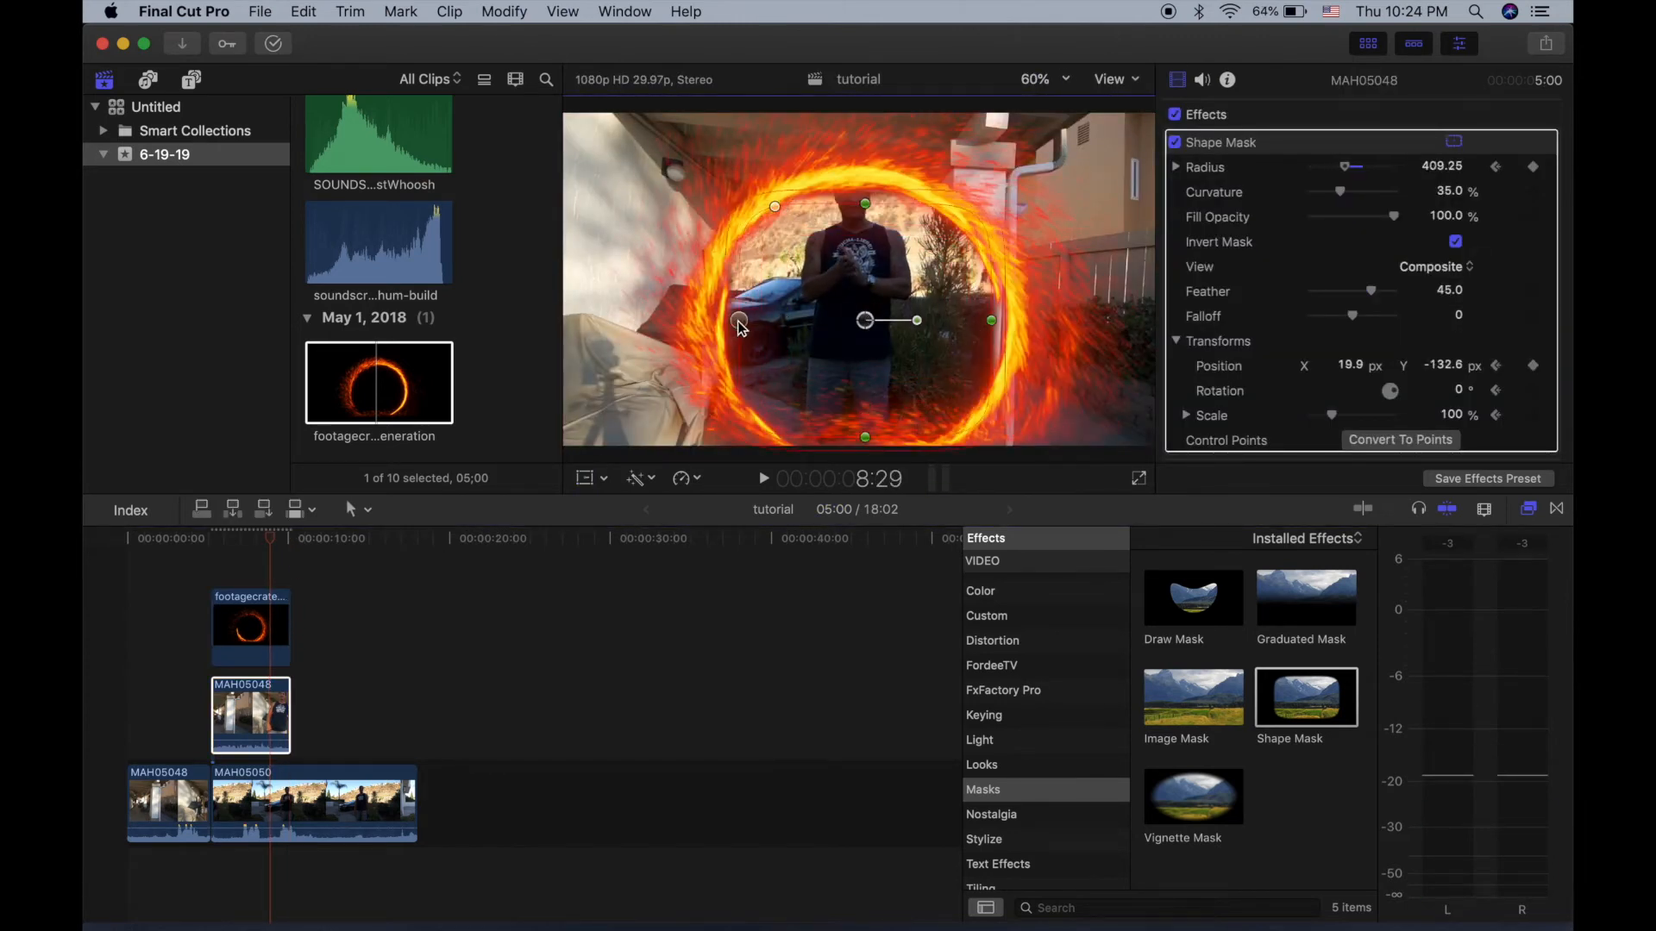
pyautogui.moveTo(748, 326); pyautogui.dragTo(737, 329)
pyautogui.moveTo(867, 203); pyautogui.dragTo(866, 222)
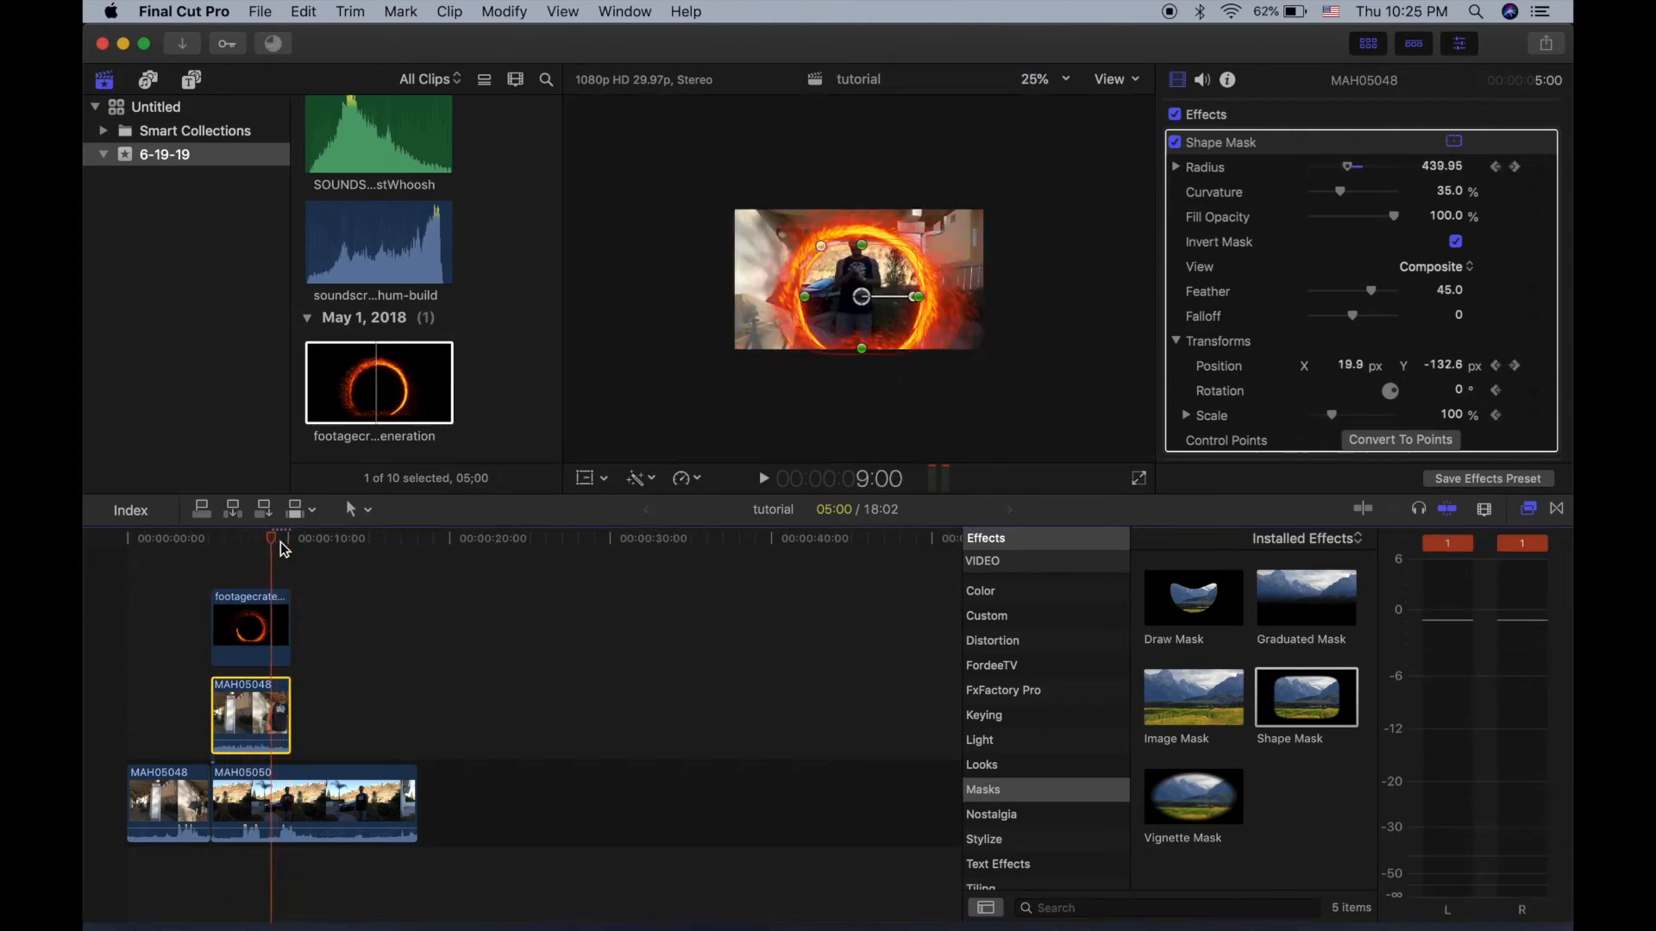
# Enlarge and recentre the Shape Mask at intervals from 9:00 to 9:25 until it extends beyond the frame, with a radius of about 1301.
pyautogui.press('Right')
pyautogui.press('Right')
pyautogui.press('Right')
pyautogui.press('Right')
pyautogui.press('Right')
pyautogui.moveTo(952, 293); pyautogui.dragTo(977, 293)
pyautogui.press('Right')
pyautogui.press('Right')
pyautogui.press('Right')
pyautogui.press('Right')
pyautogui.press('Right')
pyautogui.press('Right')
pyautogui.moveTo(863, 294); pyautogui.dragTo(868, 291)
pyautogui.press('Right')
pyautogui.press('Right')
pyautogui.press('Right')
pyautogui.moveTo(981, 290); pyautogui.dragTo(1035, 290)
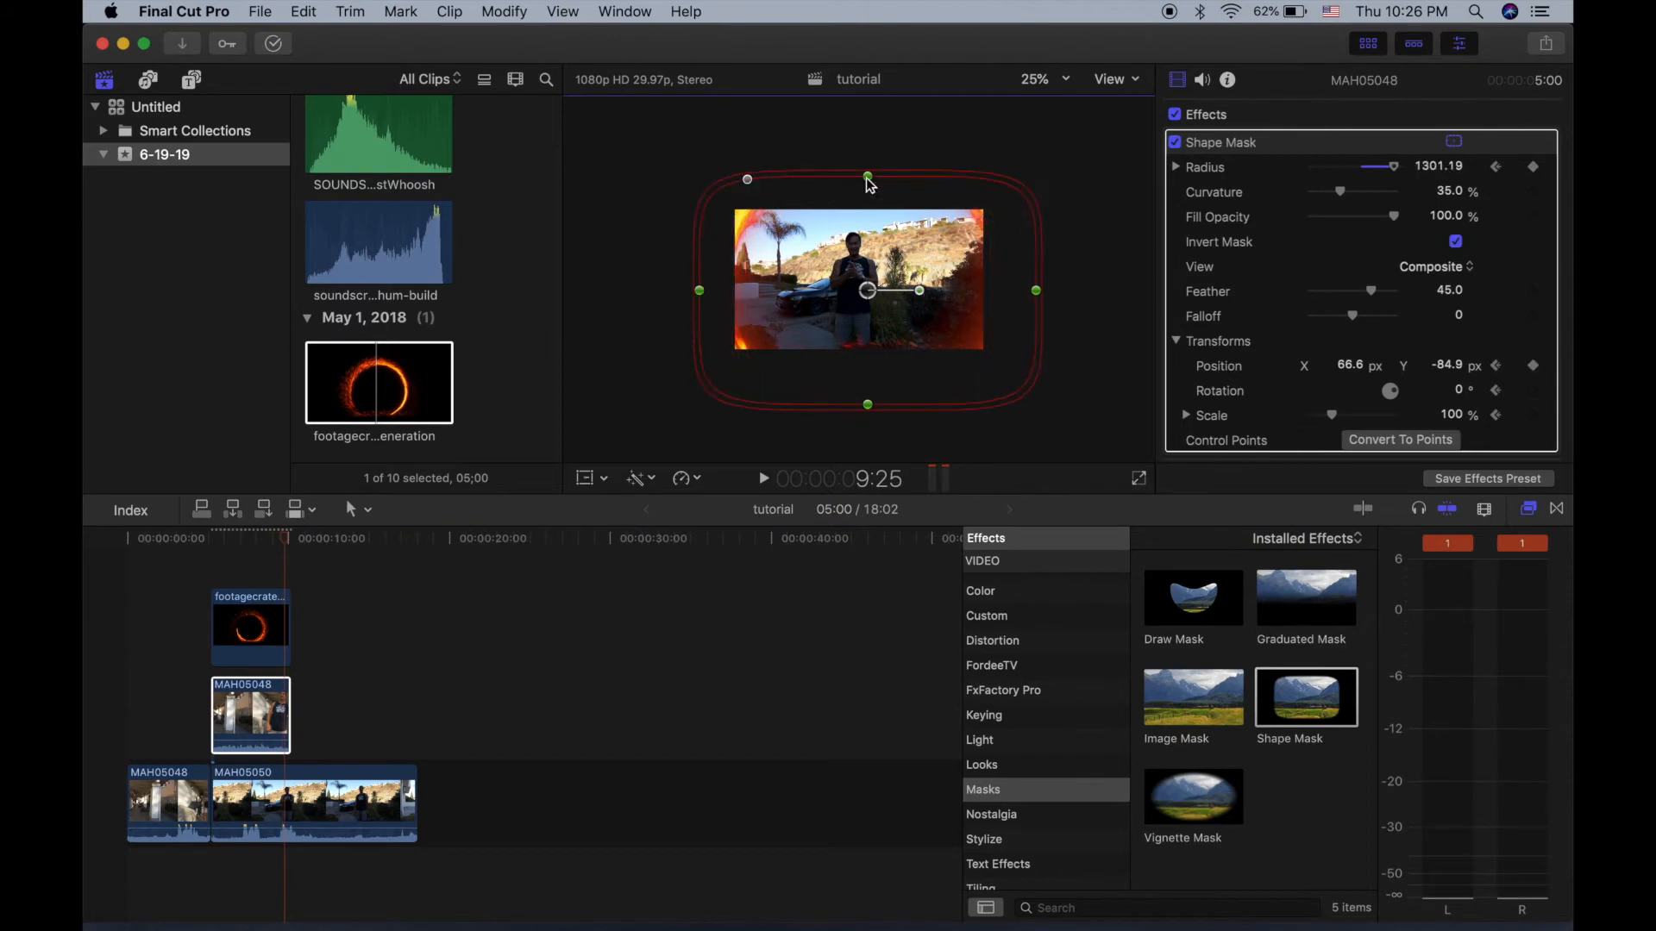
# Connect the footagecrate-small-electric-arc-1 clip above MAH05050 at about 11:05 and preview it.
pyautogui.click(1117, 80)
pyautogui.click(1043, 80)
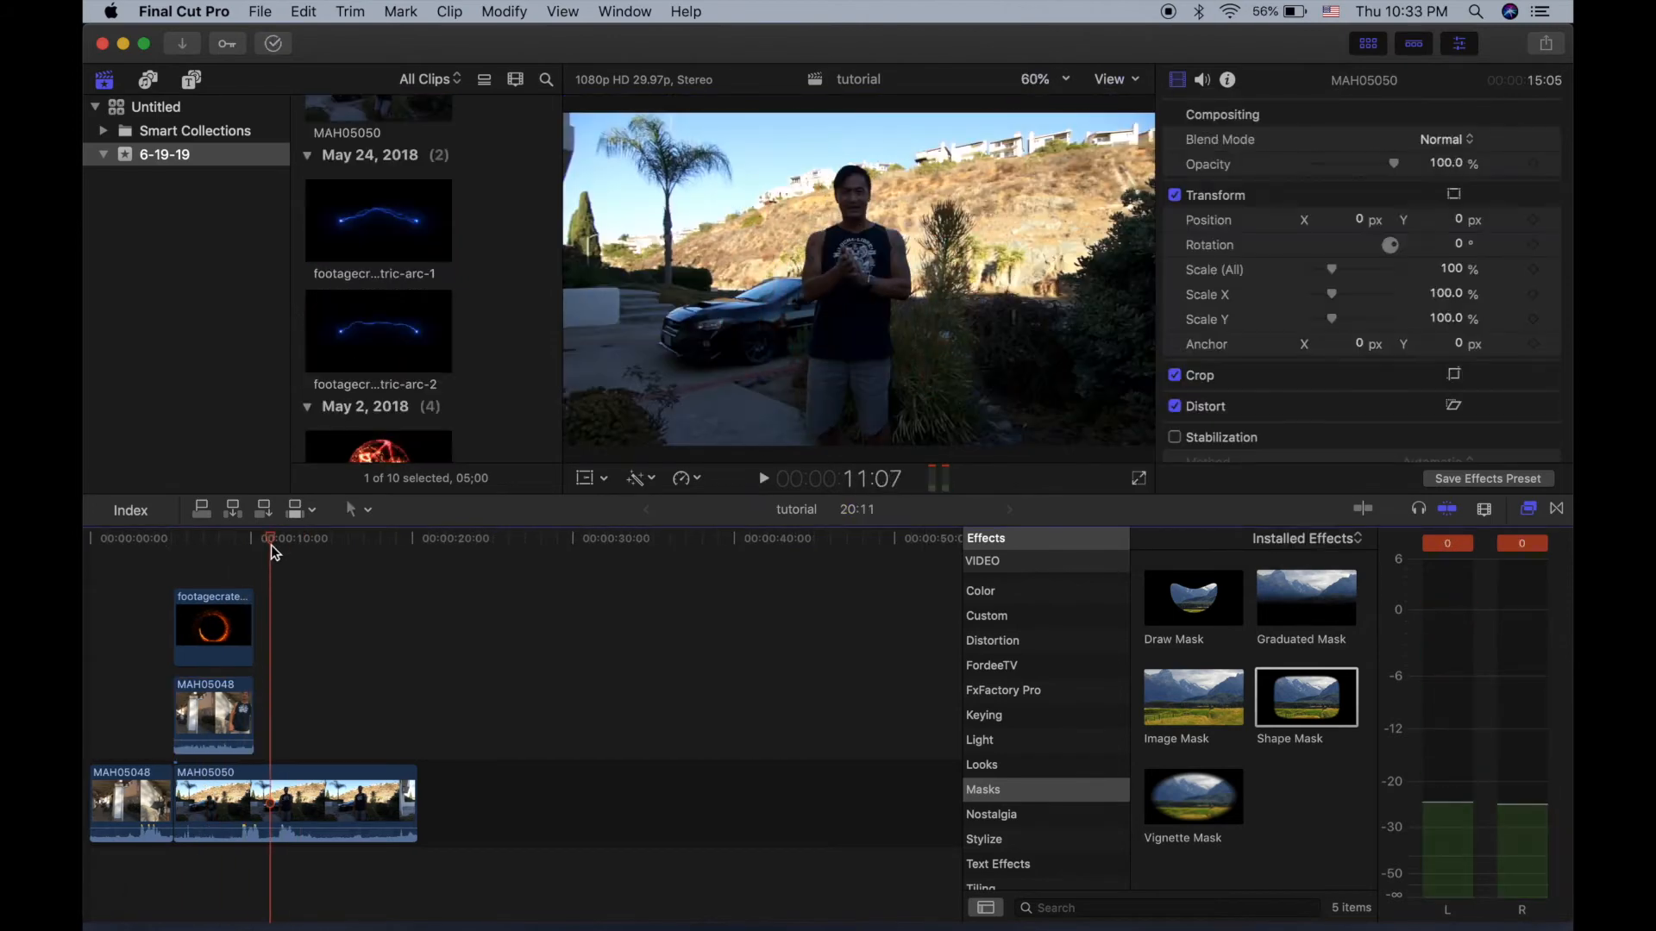
pyautogui.moveTo(270, 543)
pyautogui.mouseDown()
pyautogui.moveTo(298, 548)
pyautogui.moveTo(268, 549)
pyautogui.mouseUp()
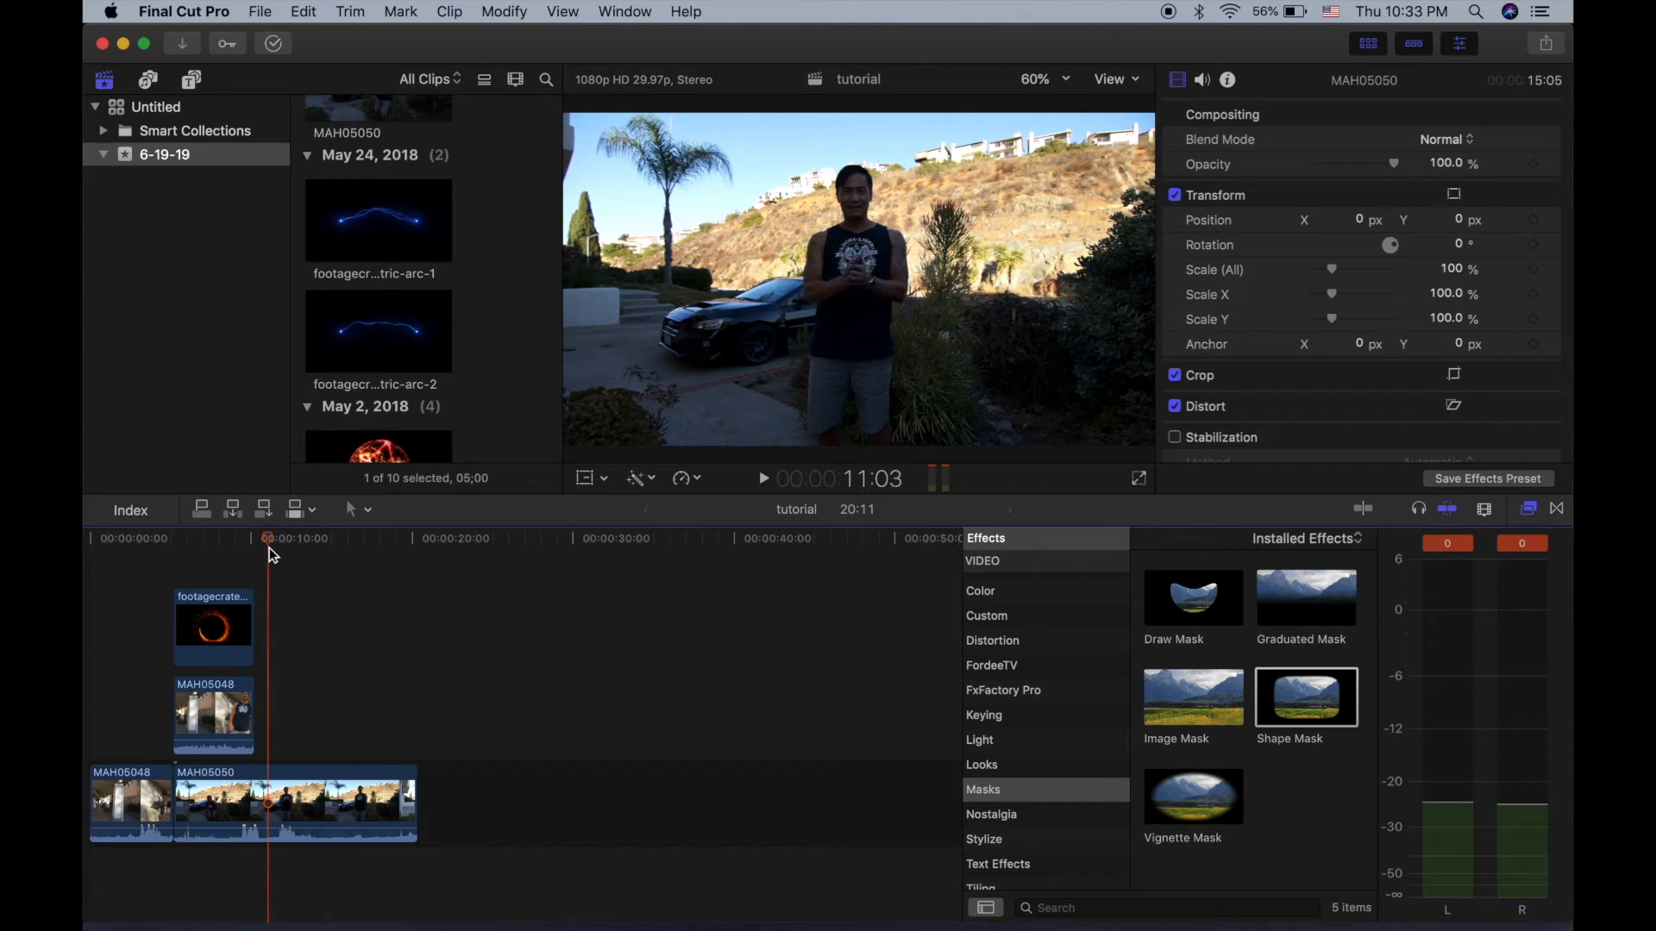
pyautogui.moveTo(408, 248); pyautogui.dragTo(272, 637)
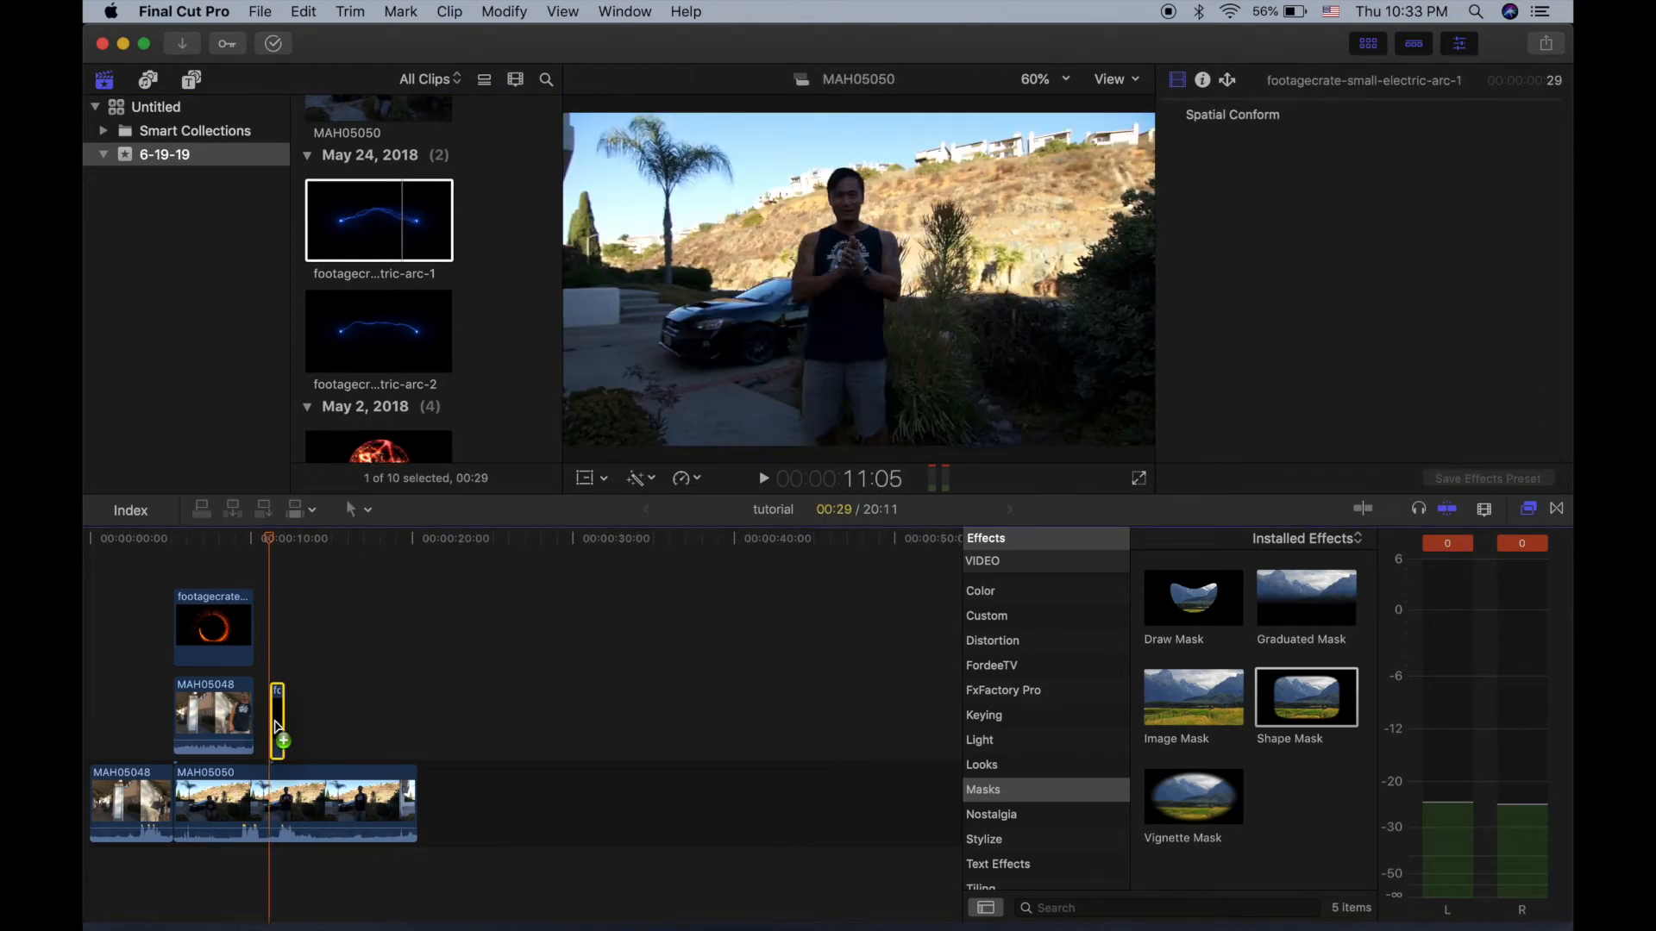
pyautogui.press('space')
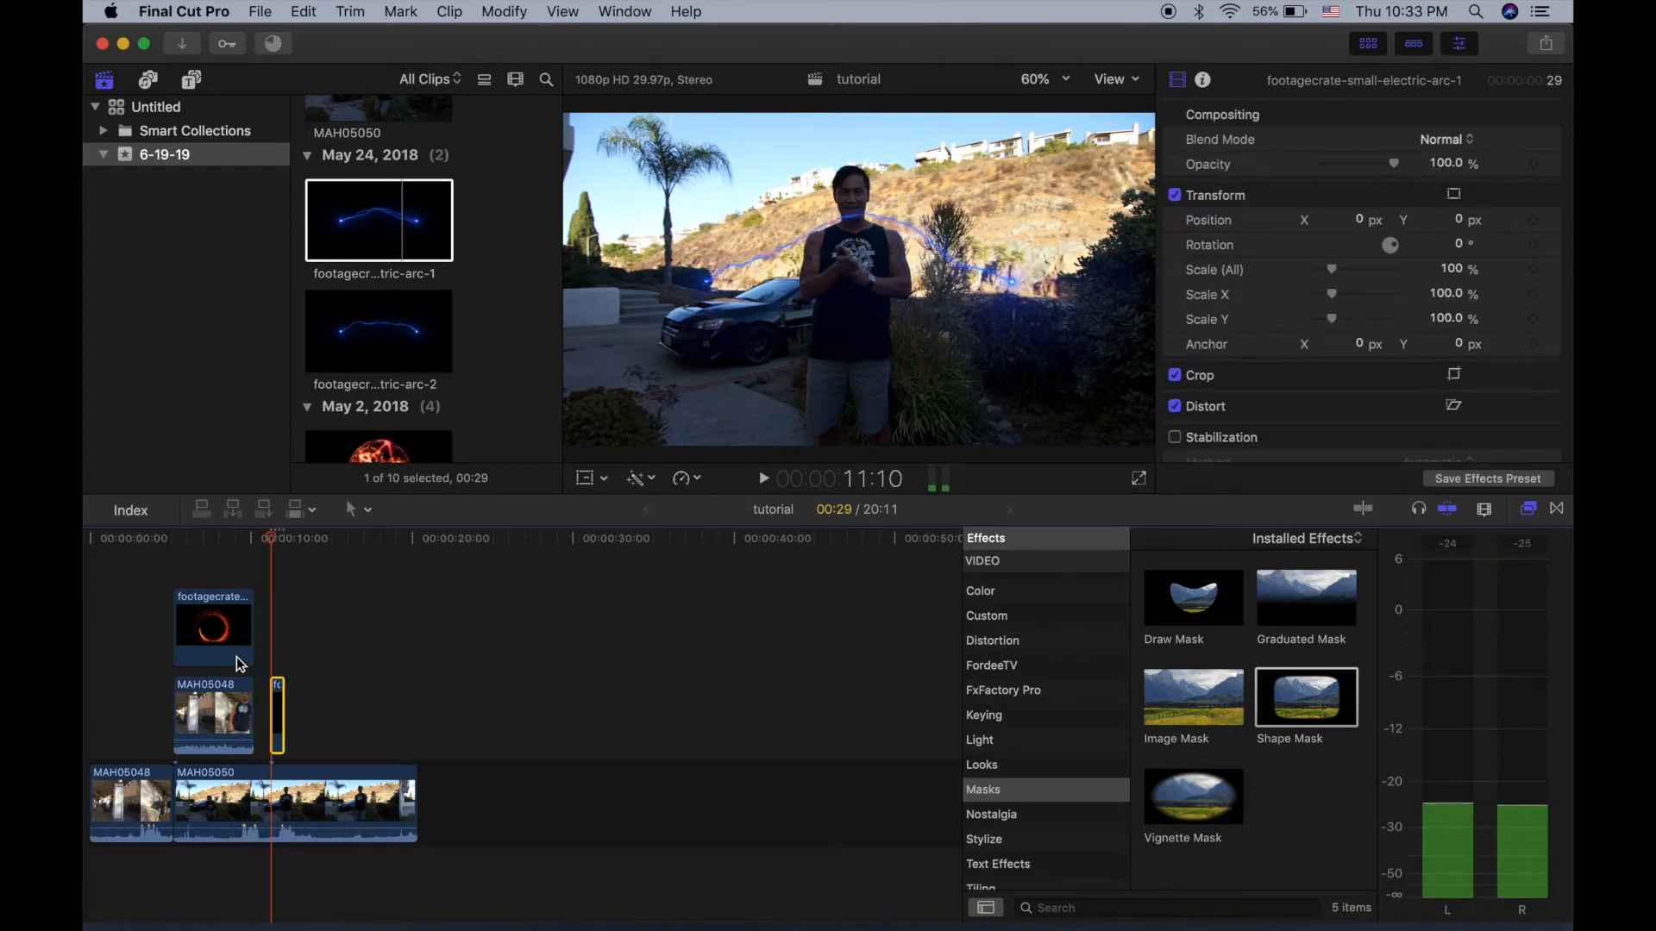
pyautogui.press('space')
# Transform the first electric arc to about 19% scale and -67.5° rotation, position it between the hands, and preview it.
pyautogui.click(585, 478)
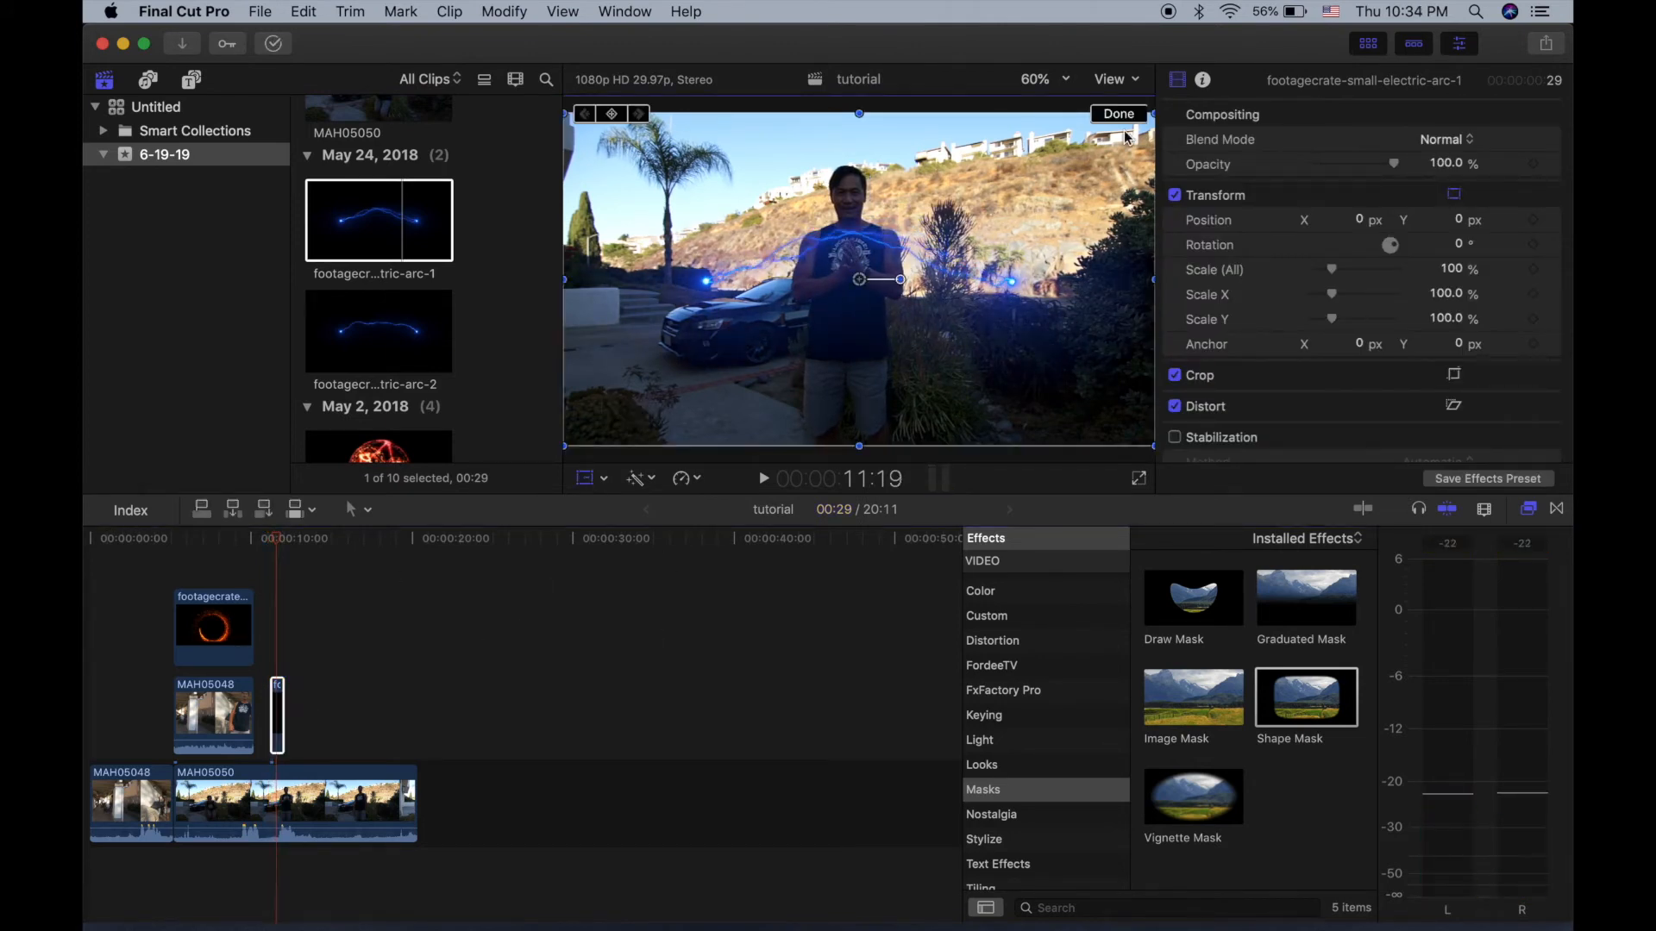
pyautogui.moveTo(567, 114); pyautogui.dragTo(670, 223)
pyautogui.moveTo(888, 304); pyautogui.dragTo(843, 277)
pyautogui.click(269, 540)
pyautogui.press('space')
# Stack the electric-arc-2 clip above the first arc, shrink it to fit between the hands, and play back both arcs.
pyautogui.moveTo(383, 331); pyautogui.dragTo(275, 640)
pyautogui.press('space')
pyautogui.moveTo(566, 446); pyautogui.dragTo(638, 371)
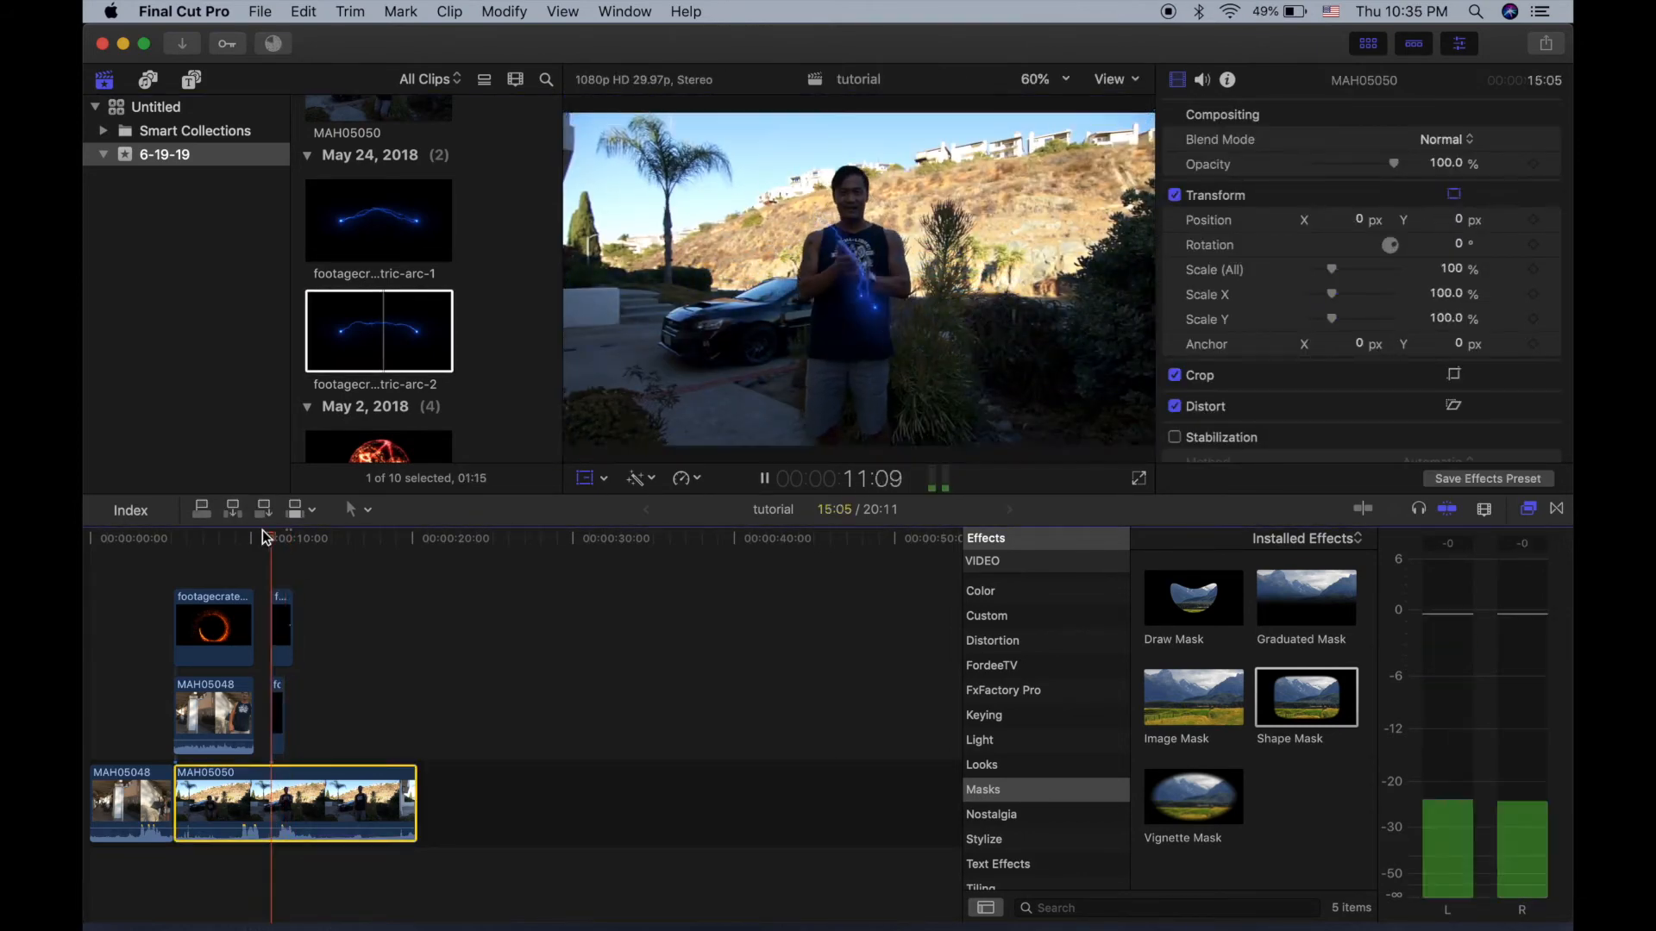
pyautogui.click(266, 534)
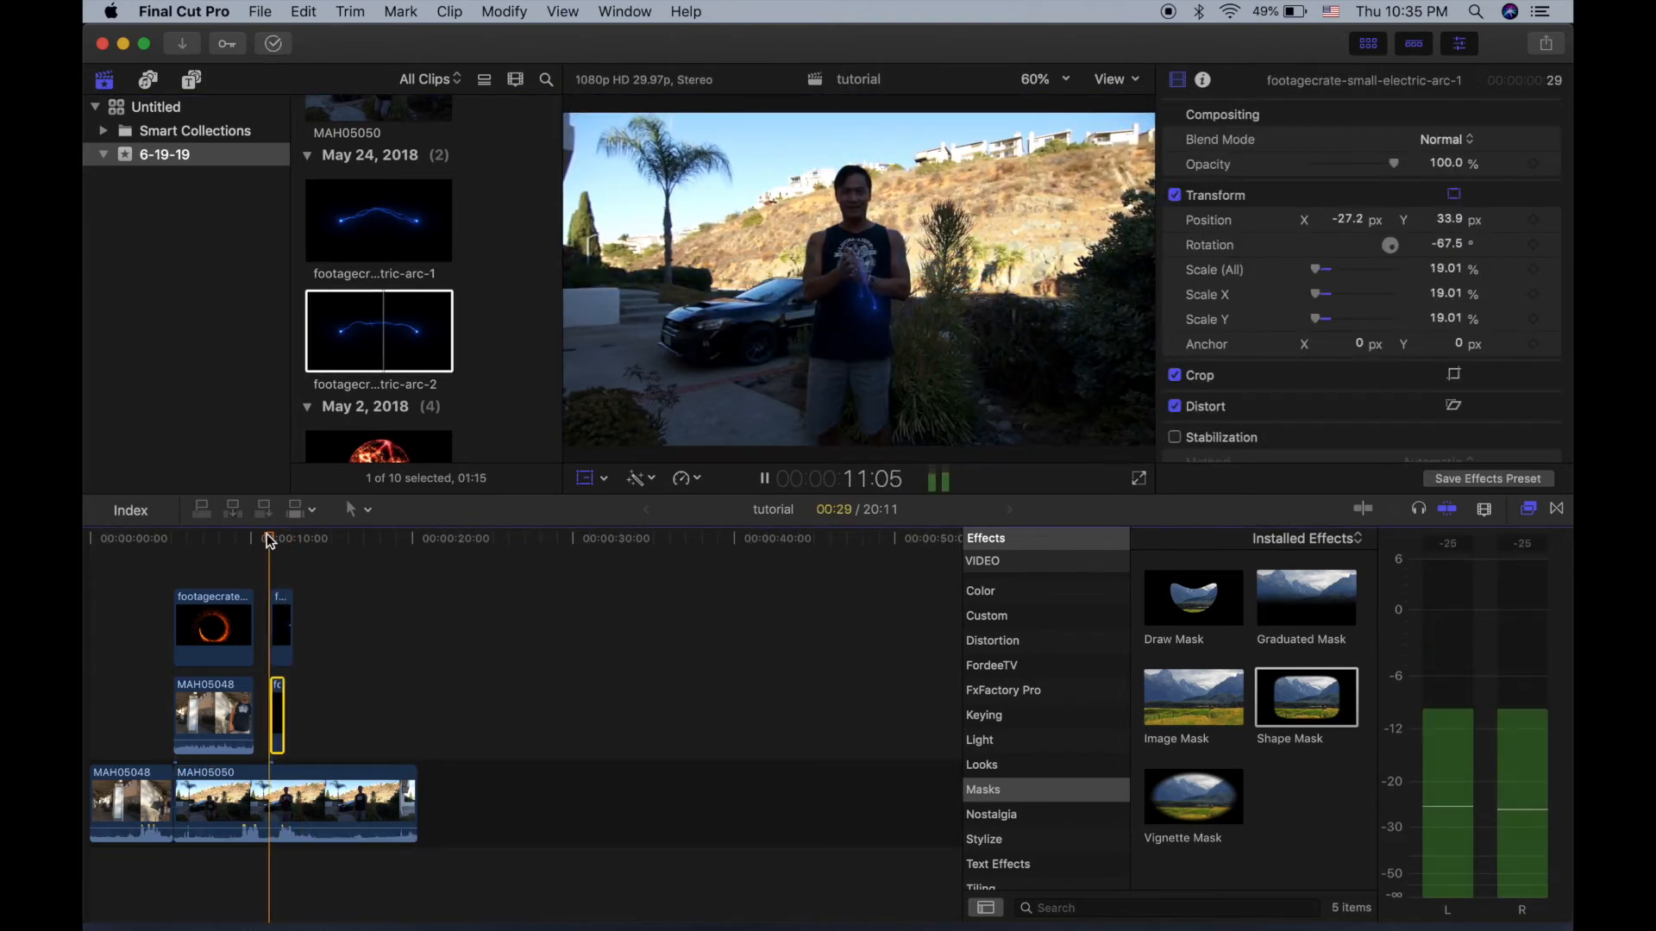
pyautogui.press('space')
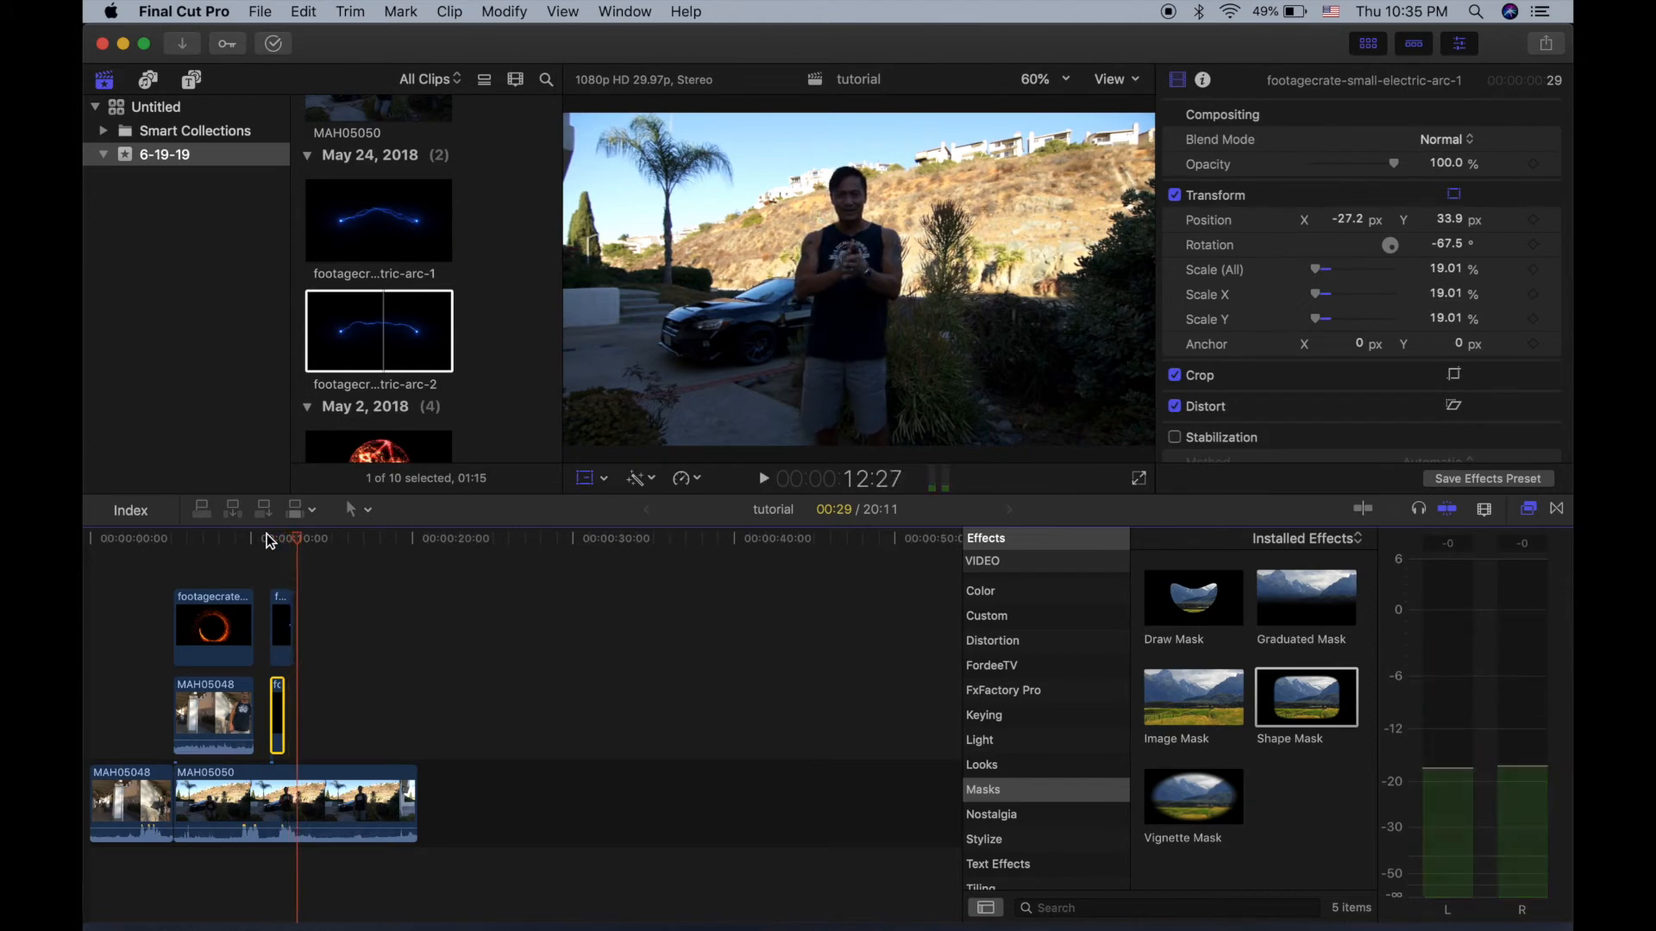
# Connect the footagecrate-magic-circle-fire clip above MAH05050 at about 12:27, after the electric arcs.
pyautogui.scroll(-3, 380, 344)
pyautogui.click(388, 321)
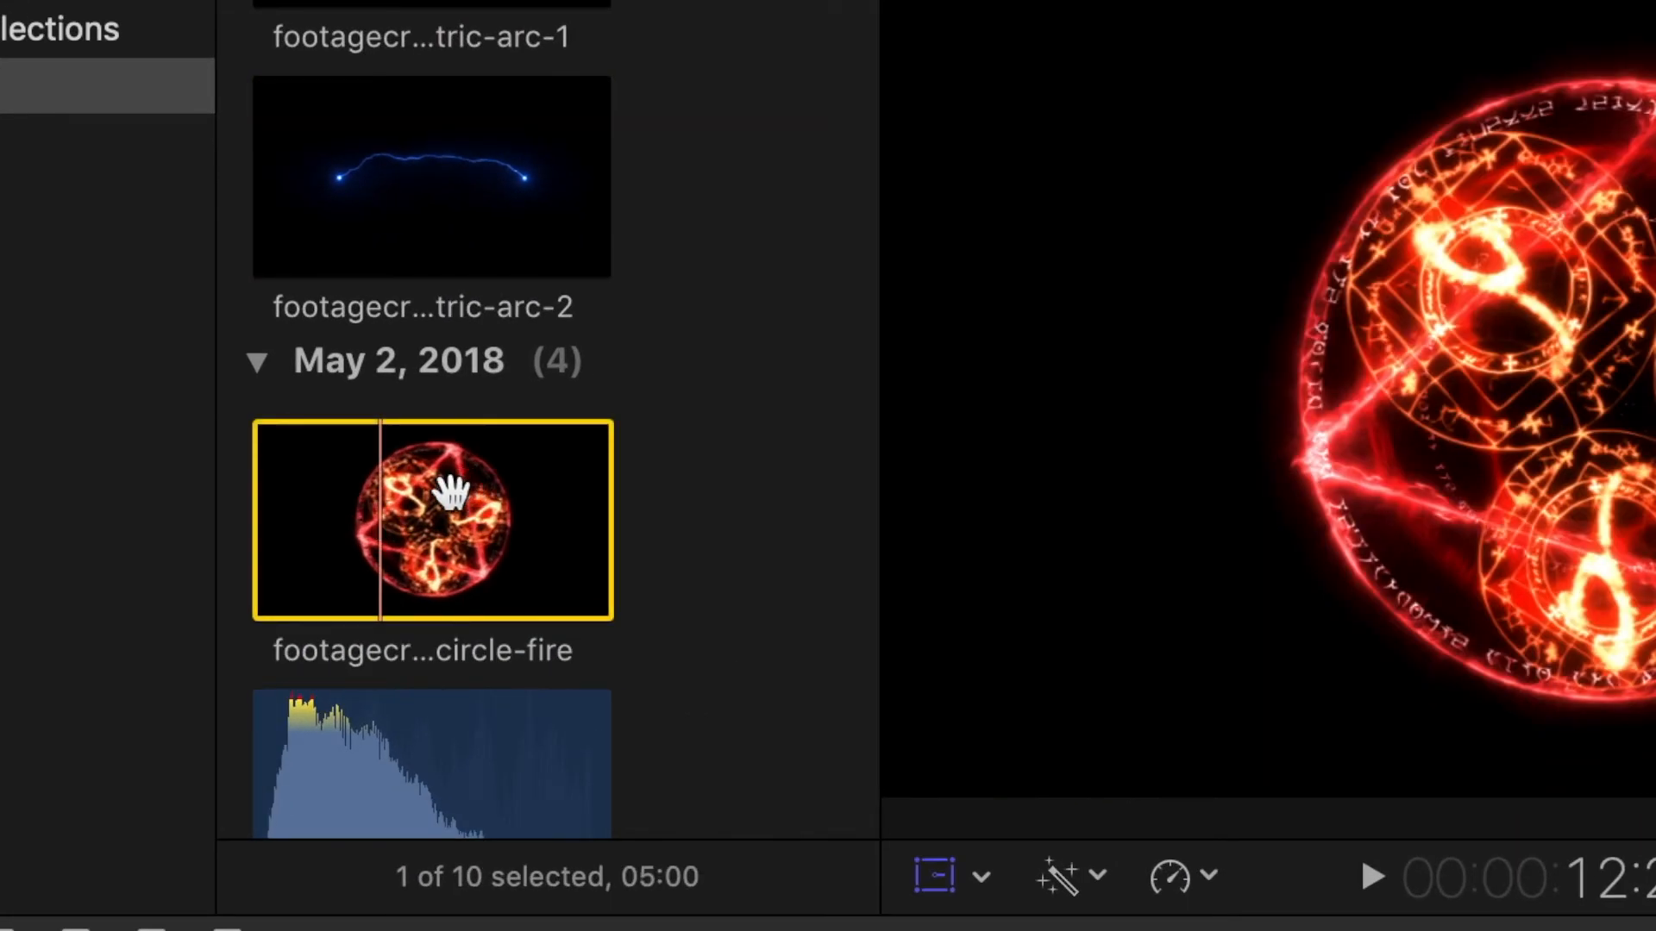
pyautogui.moveTo(450, 493); pyautogui.dragTo(304, 930)
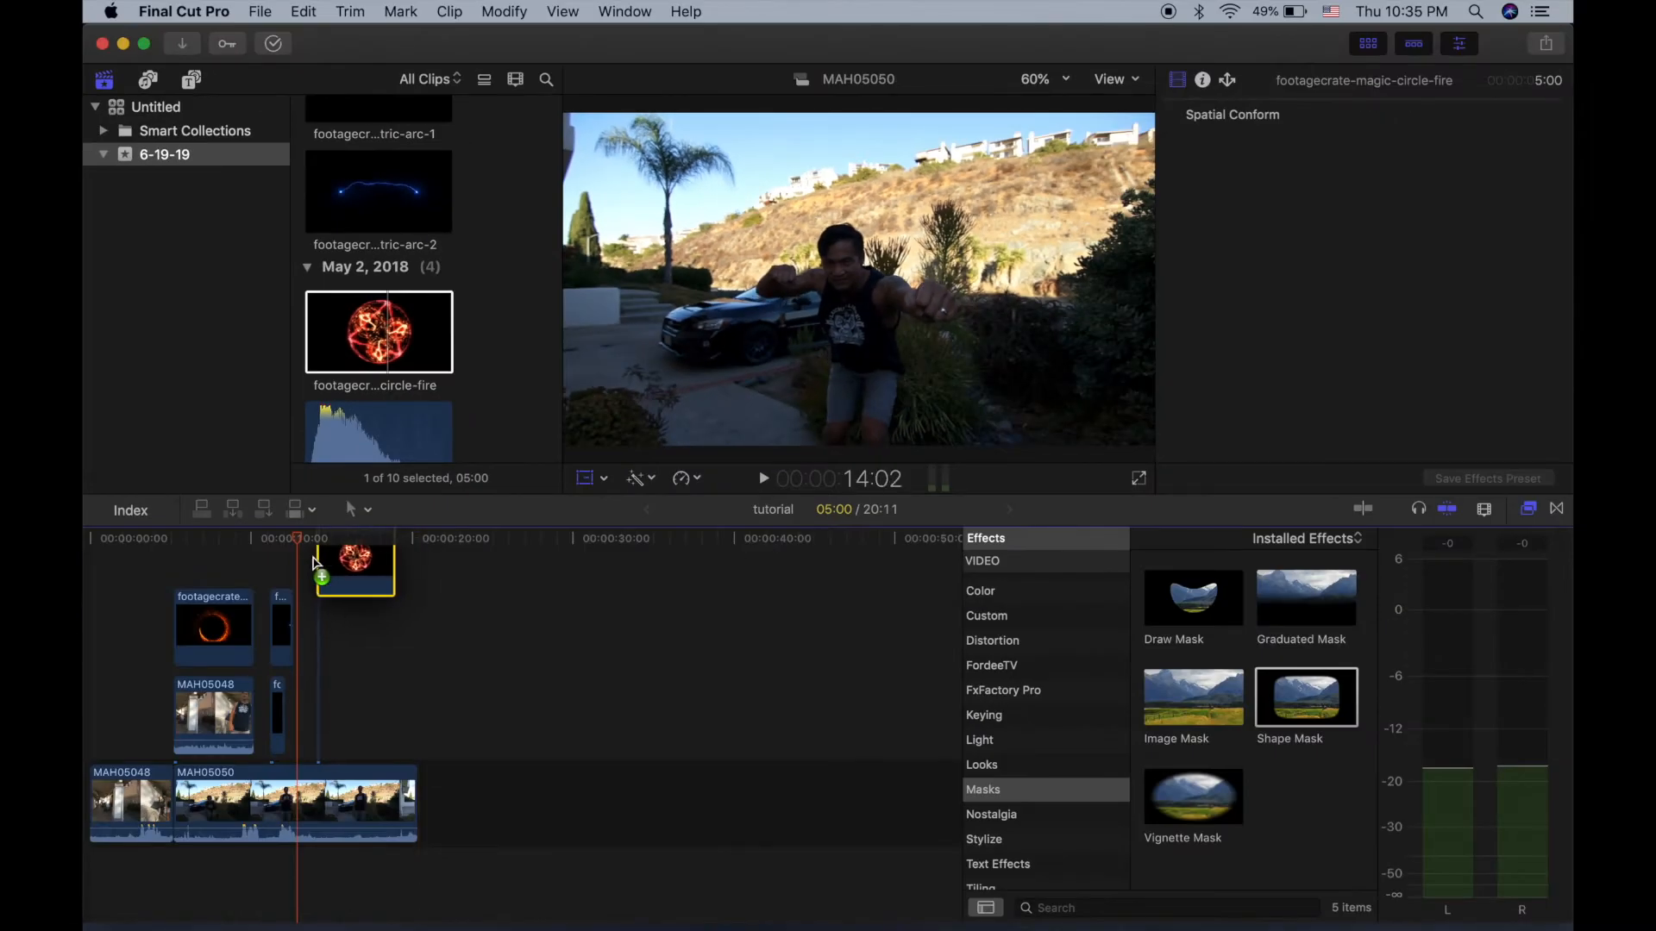
pyautogui.moveTo(315, 562); pyautogui.dragTo(321, 716)
# Shrink the magic circle to about 25.9% at 13:08, keyframe its position to follow one hand, and preview the motion.
pyautogui.hotkey('shift', 't')
pyautogui.moveTo(1153, 444); pyautogui.dragTo(946, 329)
pyautogui.moveTo(806, 422); pyautogui.dragTo(807, 323)
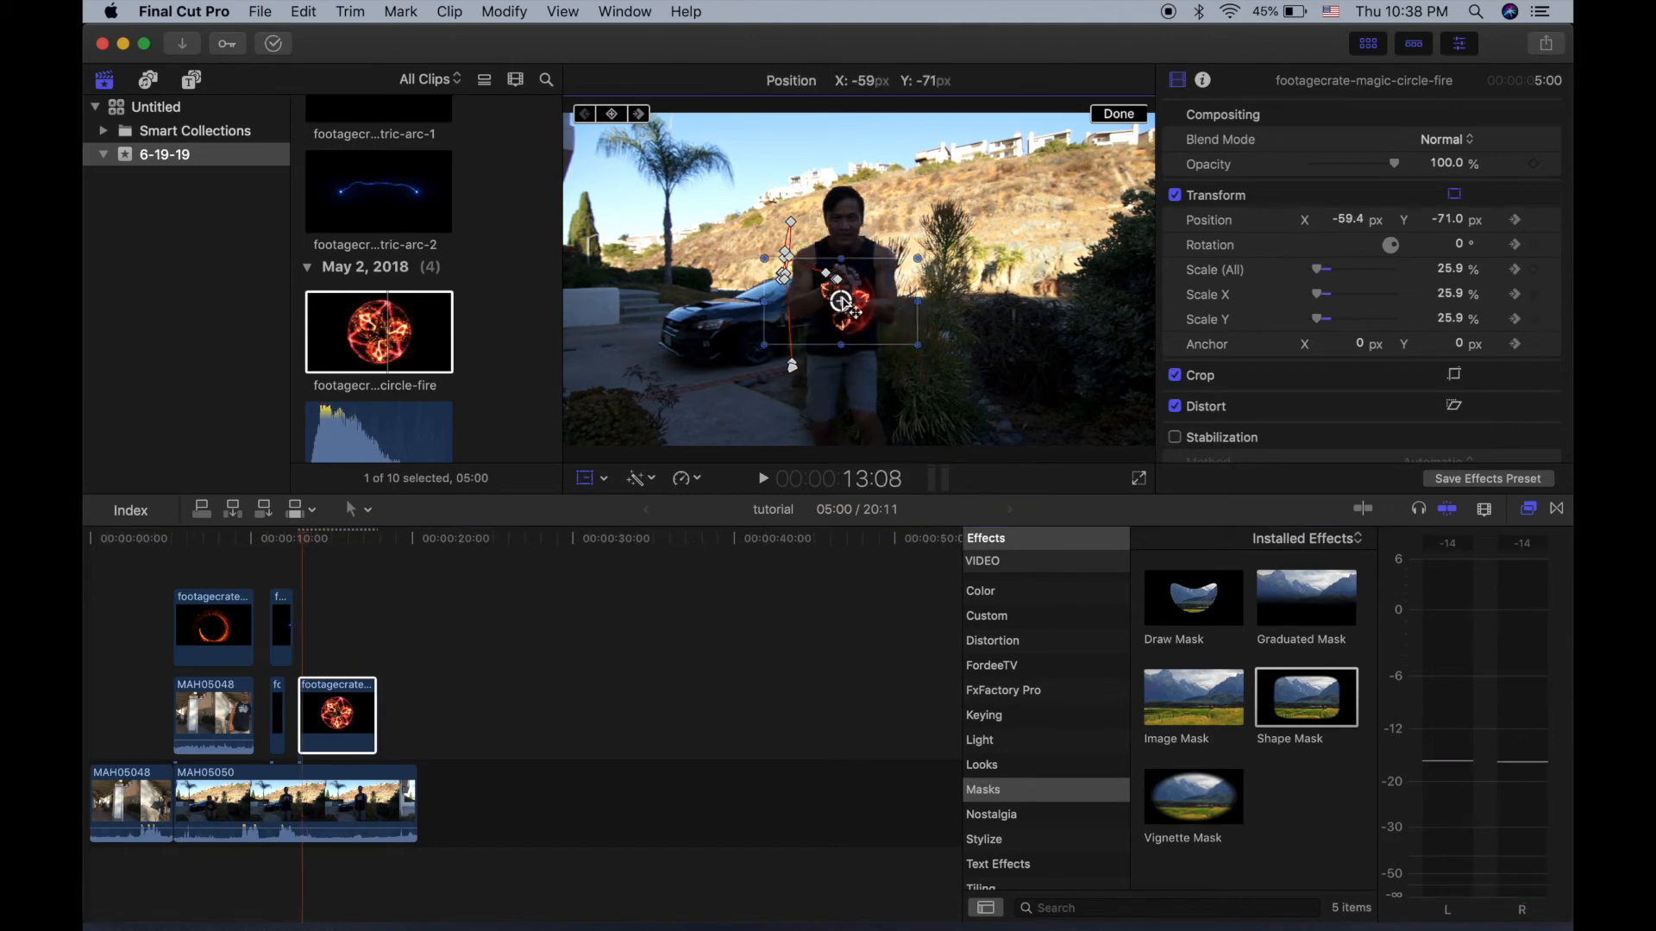
pyautogui.press('space')
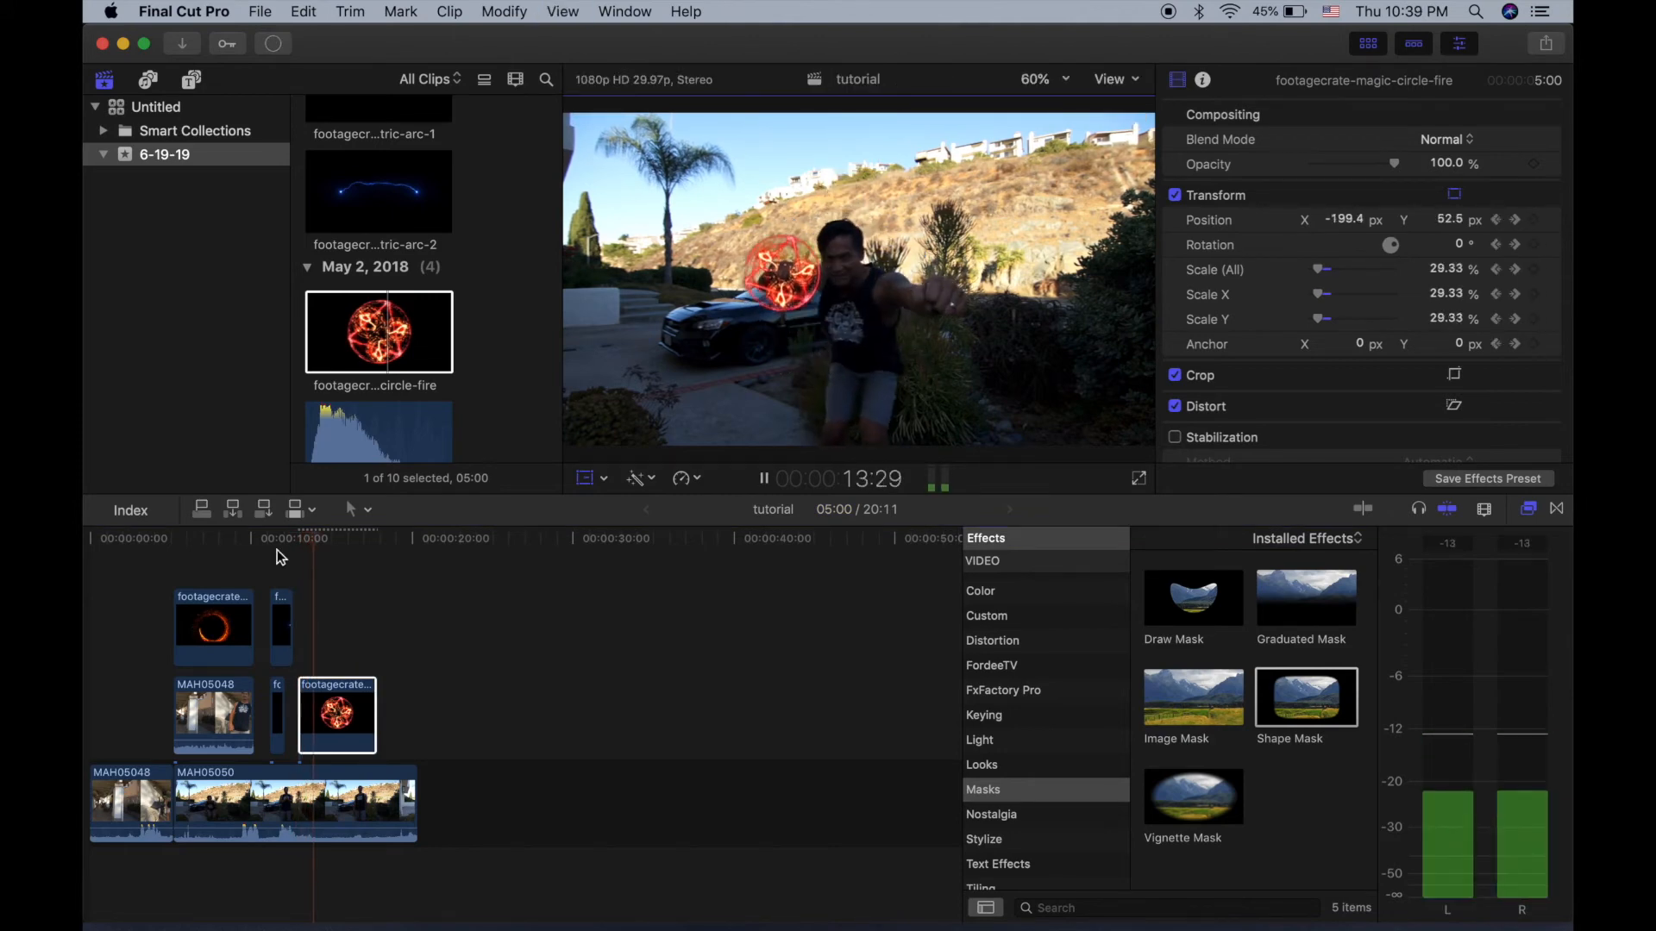
pyautogui.click(277, 550)
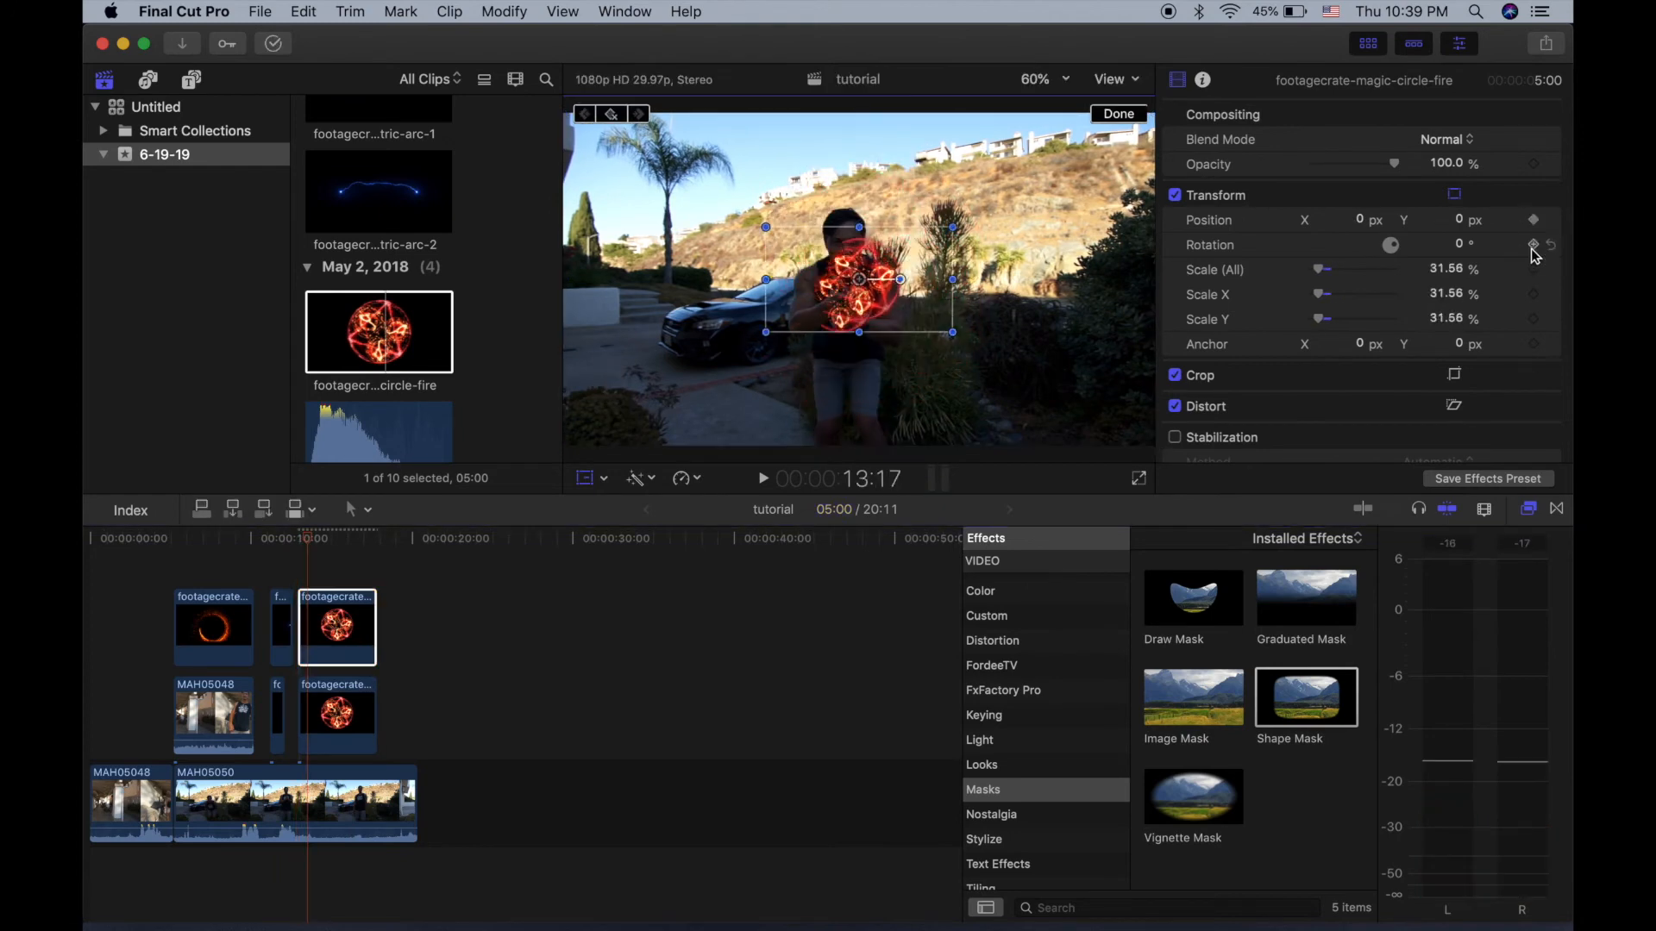
# Move the upper magic circle copy onto the other hand and advance through the clip to keyframe its motion.
pyautogui.hotkey('shift', 'Right')
pyautogui.moveTo(859, 279); pyautogui.dragTo(914, 356)
pyautogui.hotkey('shift', 'Right')
pyautogui.hotkey('shift', 'Right')
pyautogui.hotkey('shift', 'Right')
pyautogui.hotkey('shift', 'Right')
pyautogui.hotkey('shift', 'Right')
pyautogui.hotkey('shift', 'Right')
pyautogui.hotkey('shift', 'Right')
pyautogui.hotkey('shift', 'Right')
pyautogui.hotkey('shift', 'Right')
pyautogui.hotkey('shift', 'Right')
pyautogui.hotkey('shift', 'Right')
pyautogui.hotkey('shift', 'Right')
# Refine the upper magic circle's position keyframes back to 13:21, at about X -18.9, Y -19.2 px, and preview the result.
pyautogui.click(314, 540)
pyautogui.press('Left')
pyautogui.press('Left')
pyautogui.press('Left')
pyautogui.press('Left')
pyautogui.moveTo(914, 292); pyautogui.dragTo(854, 294)
pyautogui.press('Left')
pyautogui.press('Left')
pyautogui.press('Left')
pyautogui.press('Left')
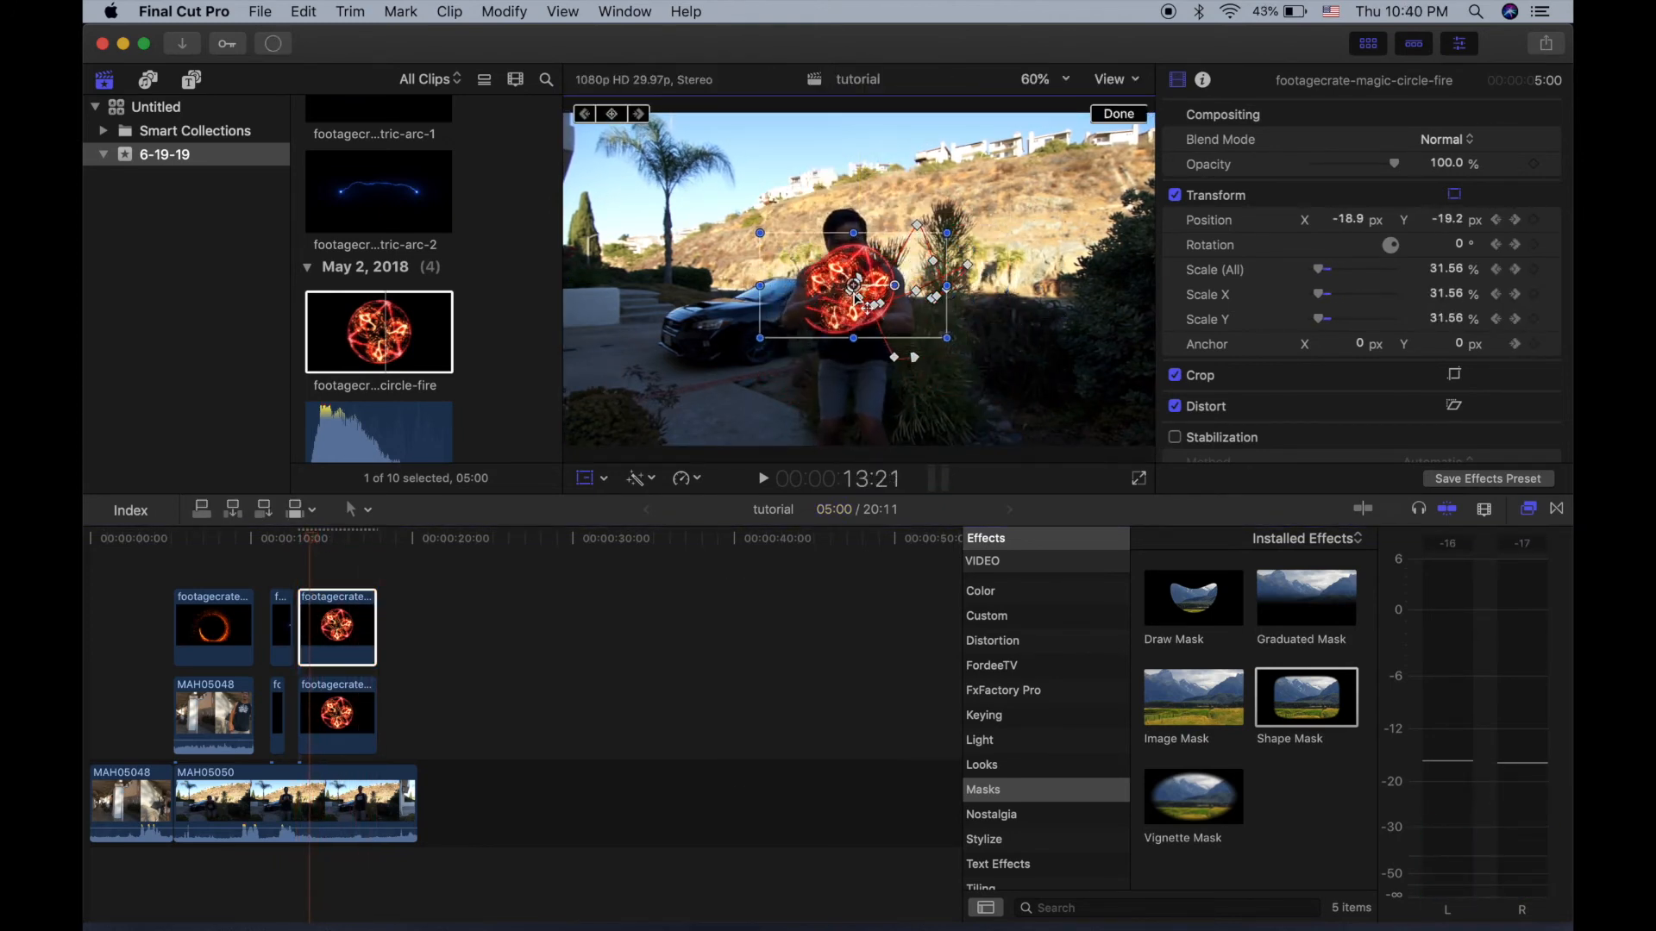
pyautogui.press('space')
pyautogui.click(144, 547)
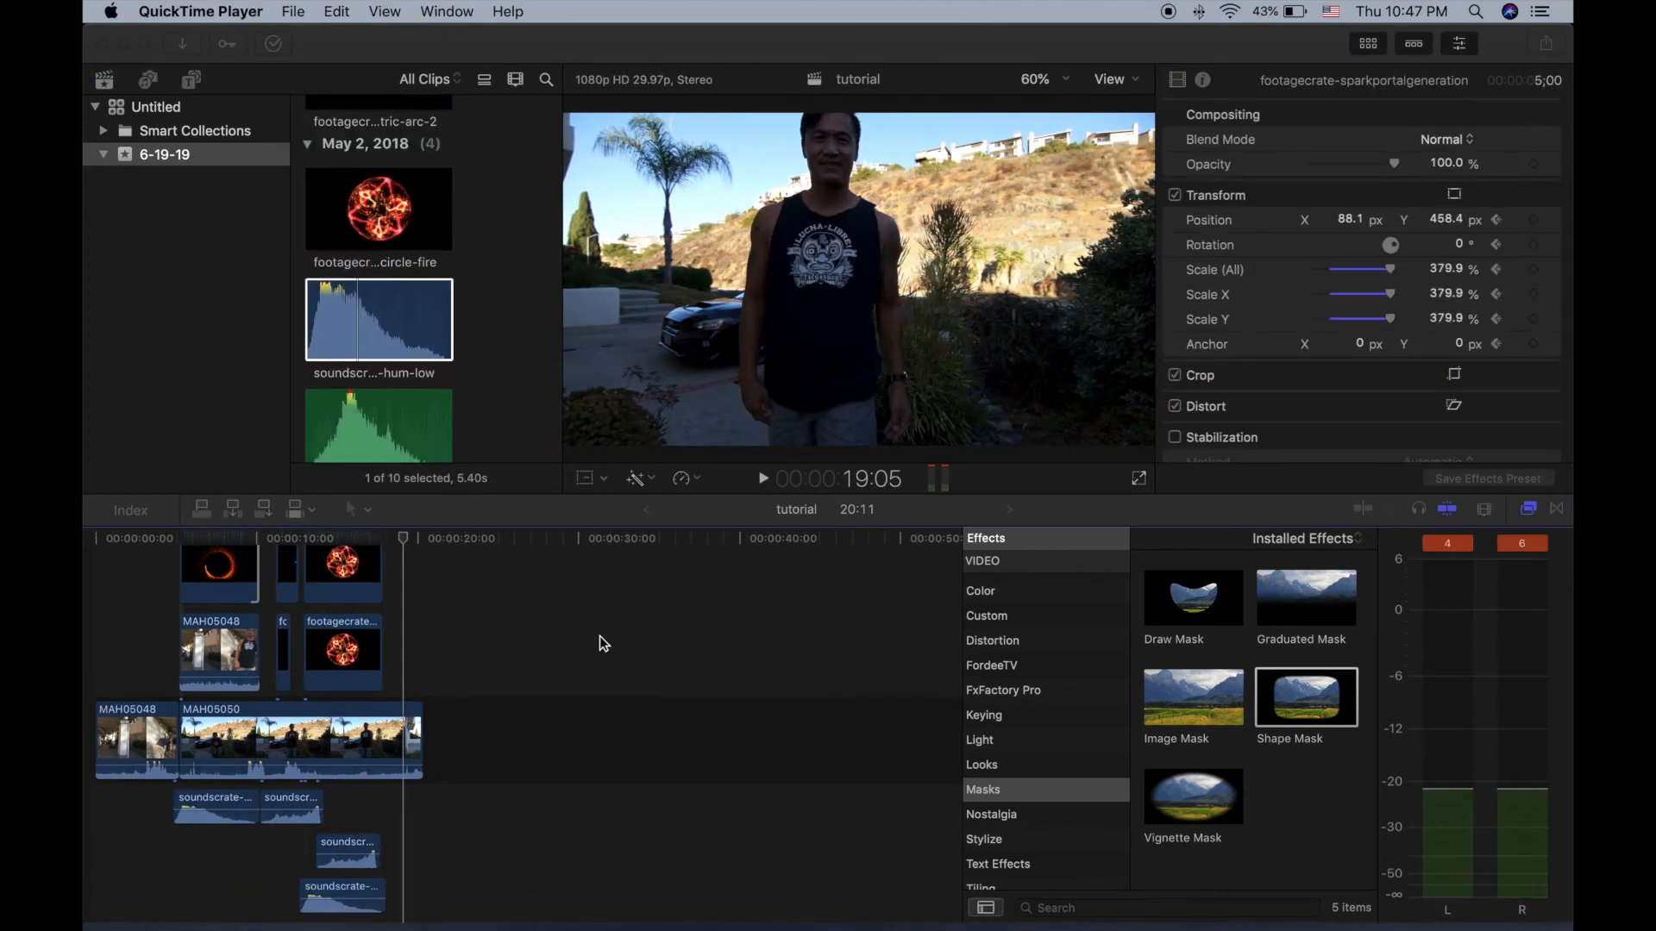
# Examine the timeline's stacked effect clips and the sound effects layered beneath the footage, and start playback.
pyautogui.scroll(-2, 611, 736)
pyautogui.scroll(-3, 614, 750)
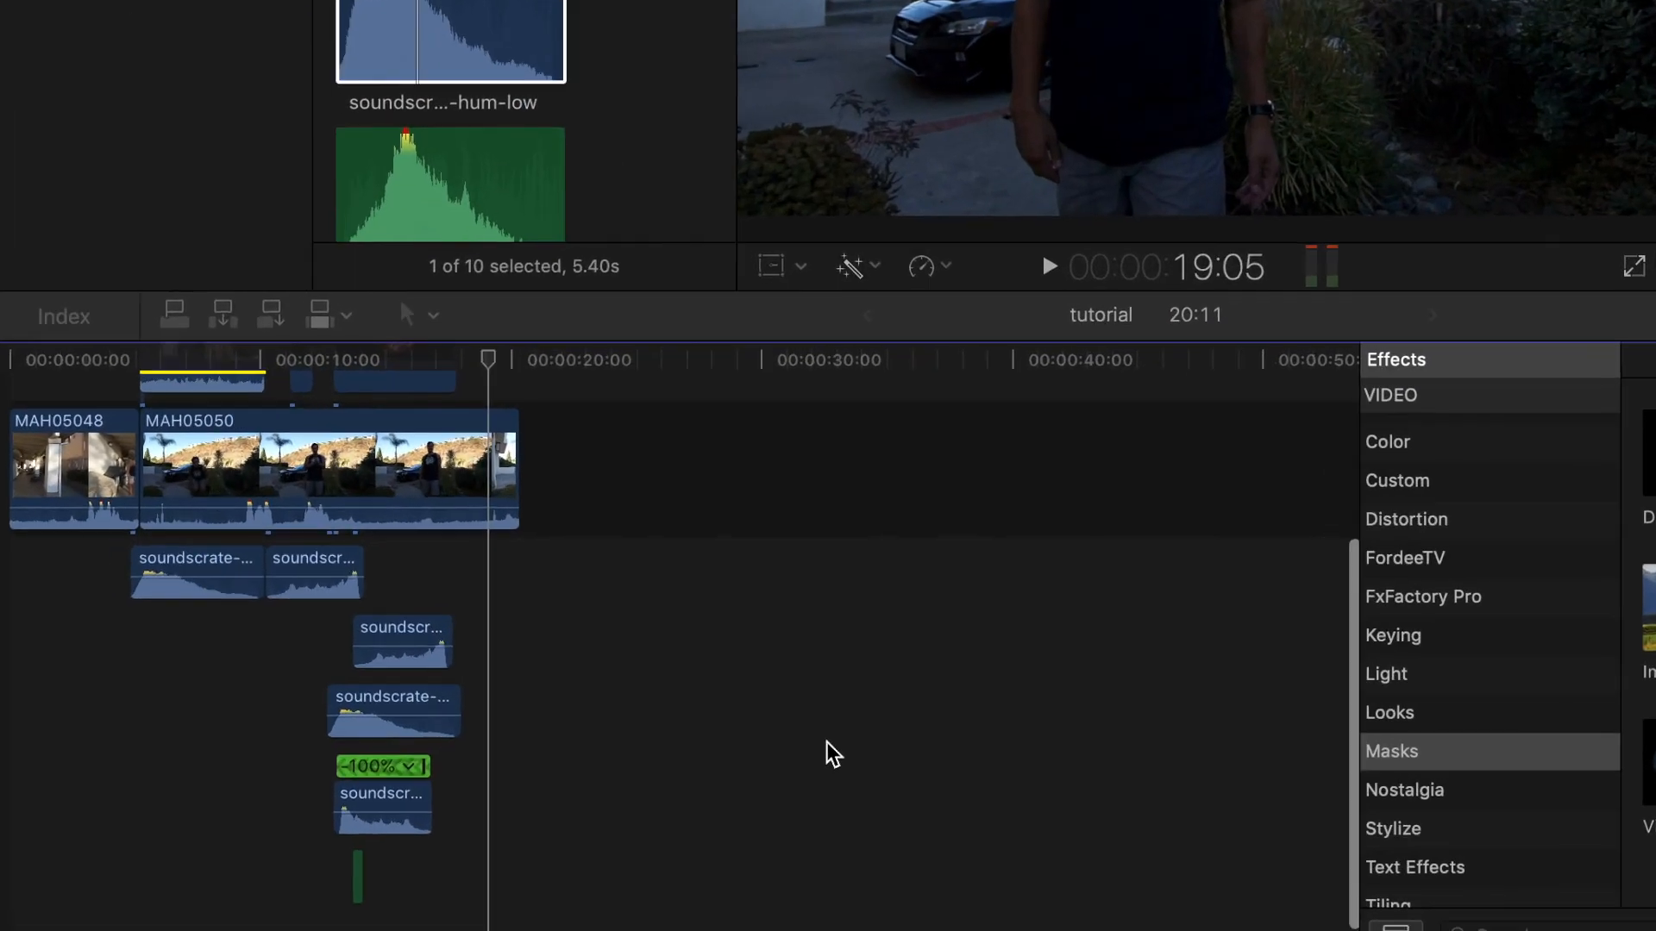
pyautogui.hscroll(-2, 619, 783)
pyautogui.scroll(4, 620, 783)
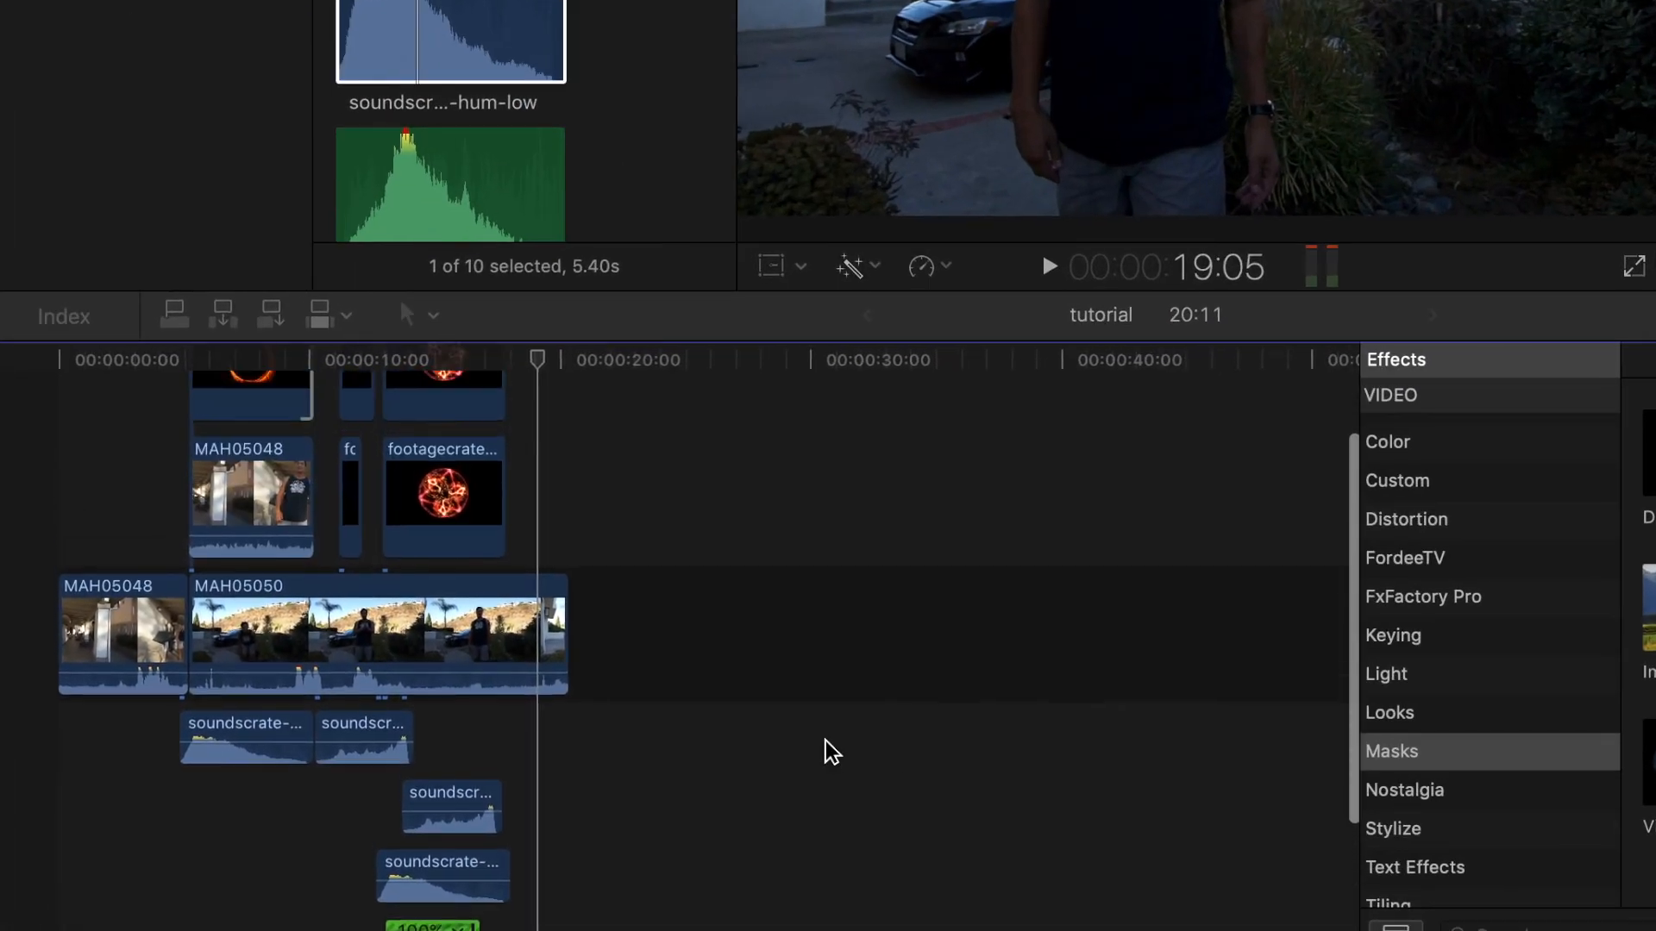
pyautogui.scroll(2, 826, 739)
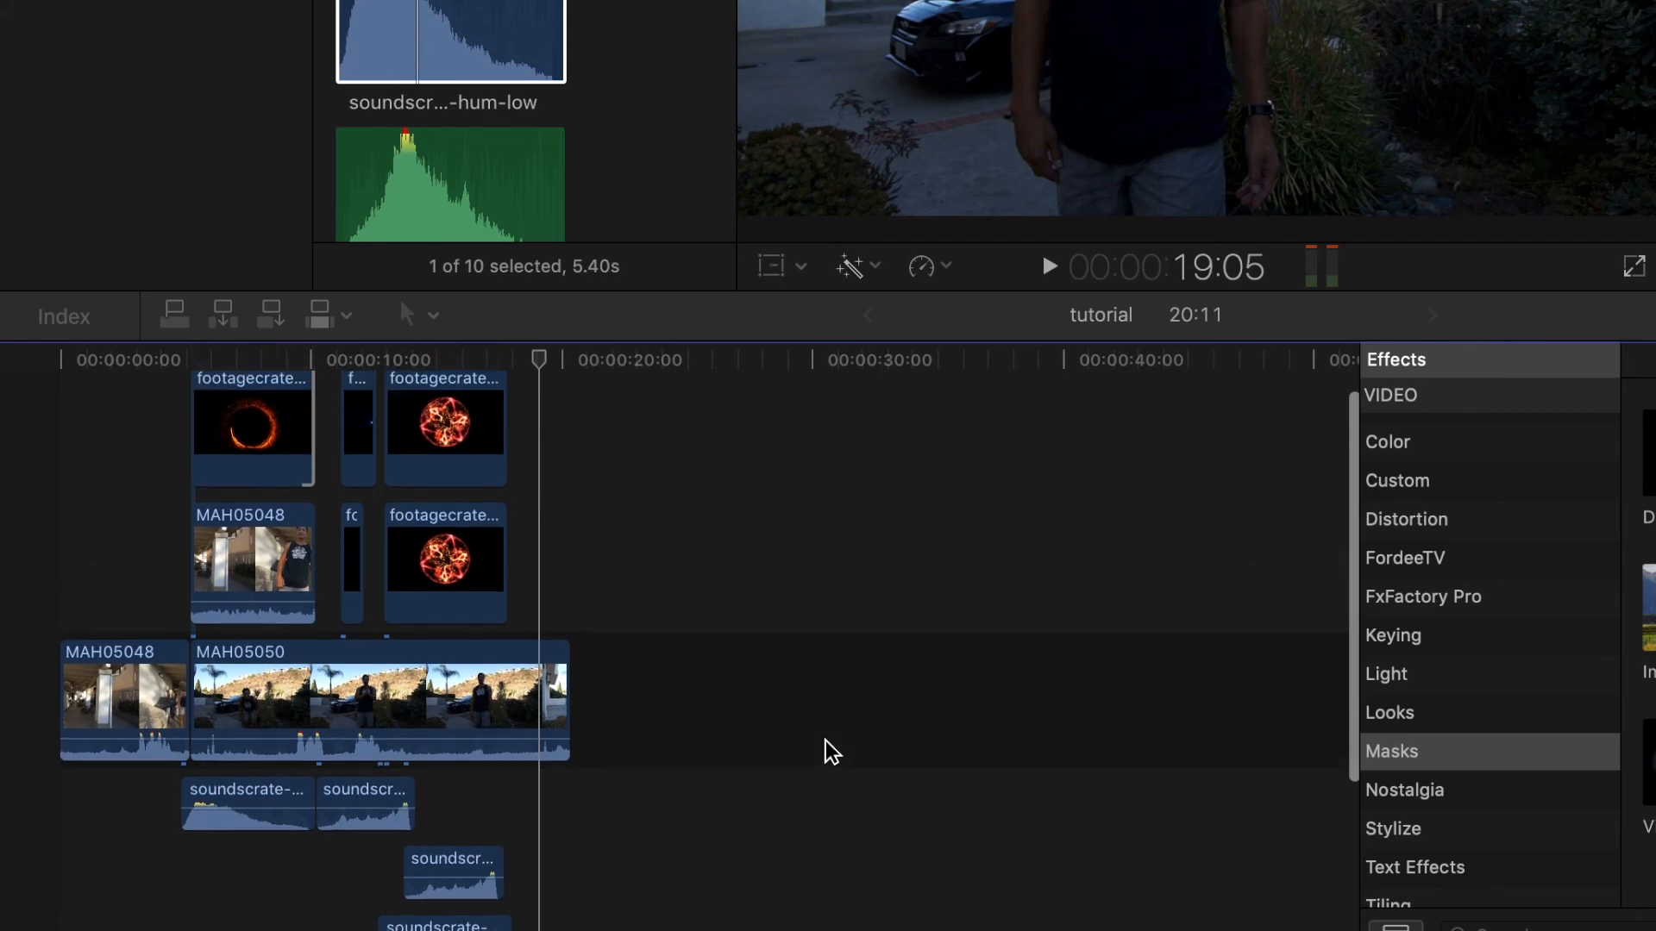
pyautogui.scroll(-5, 825, 740)
pyautogui.scroll(6, 825, 740)
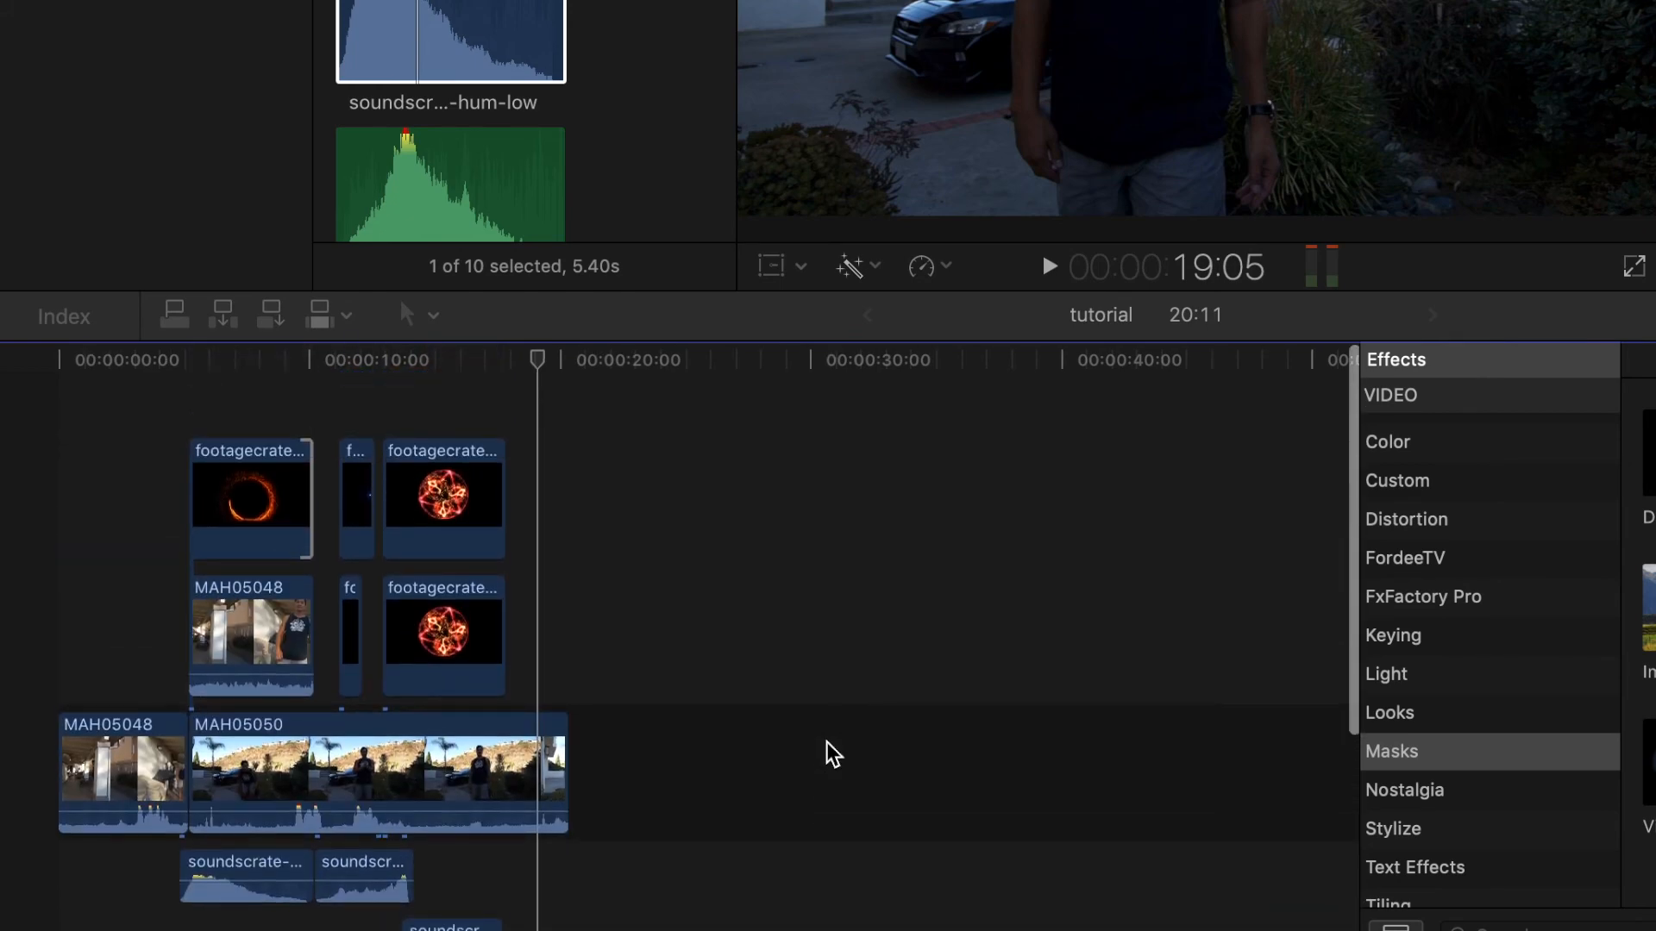
pyautogui.scroll(-3, 826, 740)
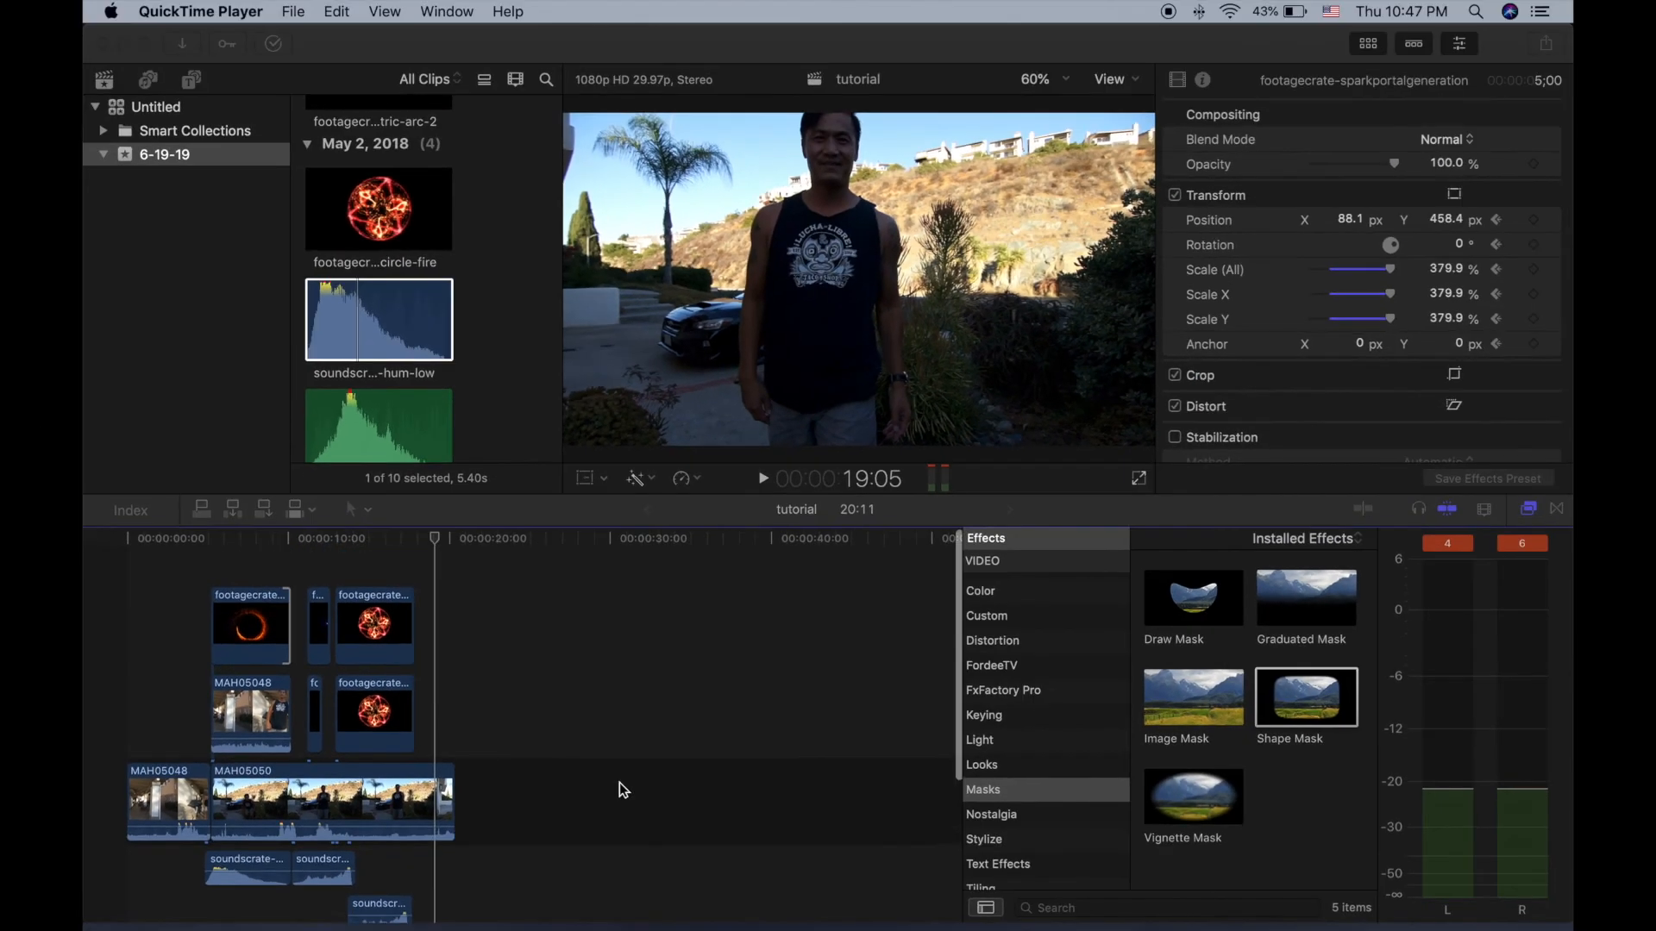
pyautogui.scroll(-5, 619, 783)
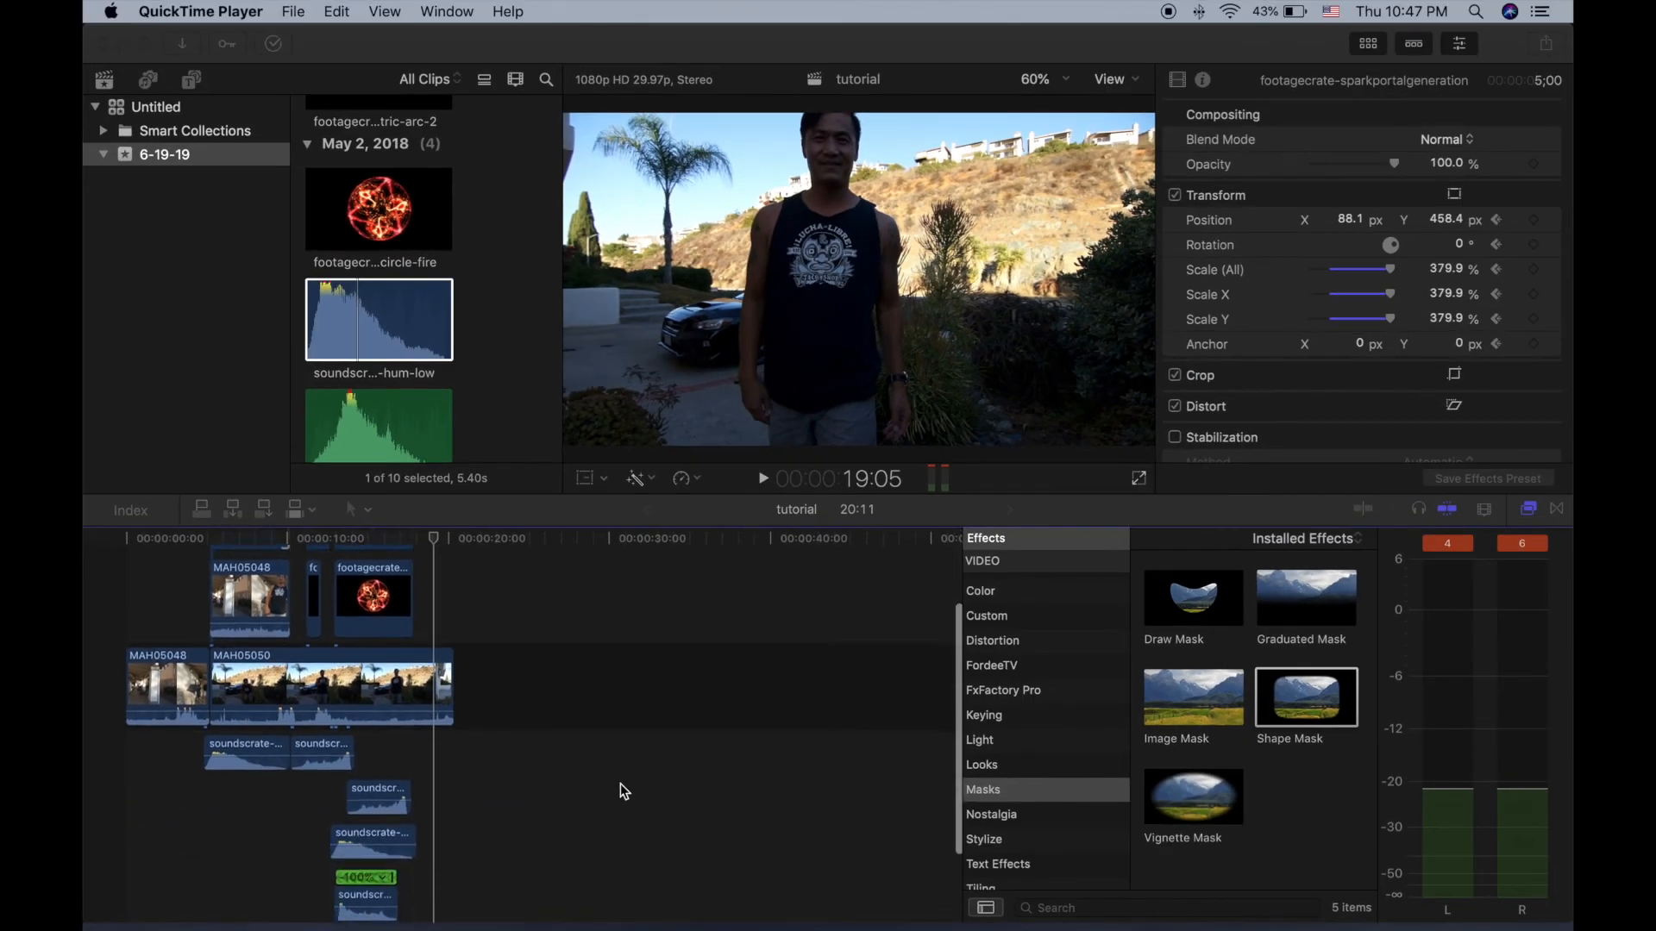
pyautogui.scroll(1, 633, 747)
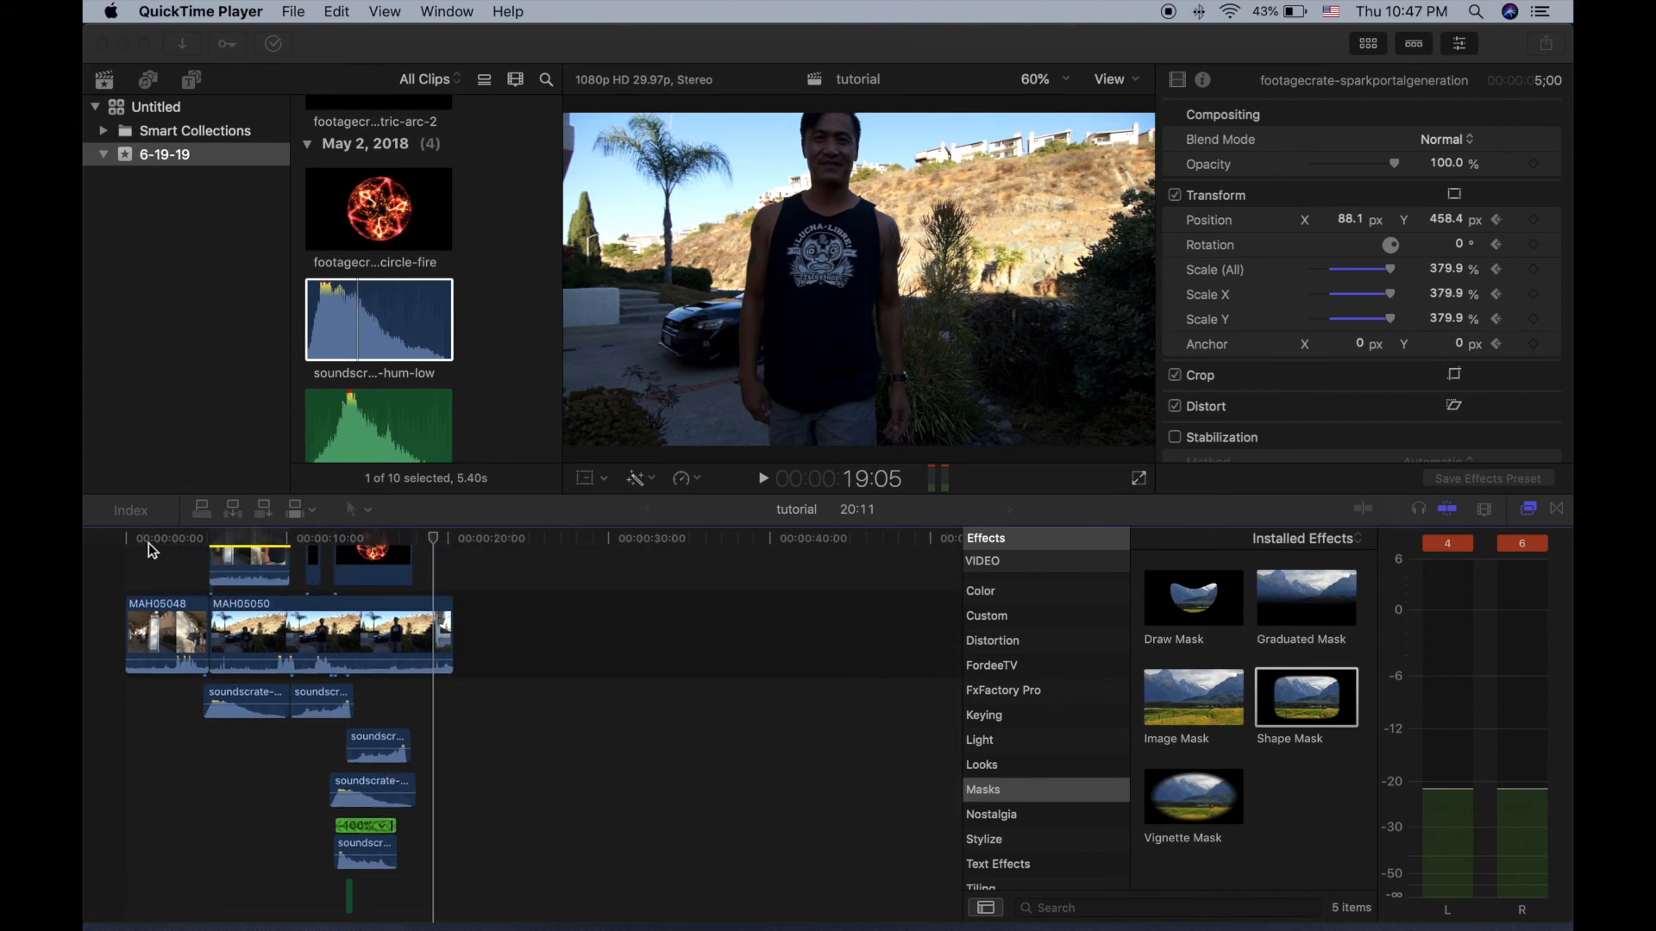
pyautogui.press('space')
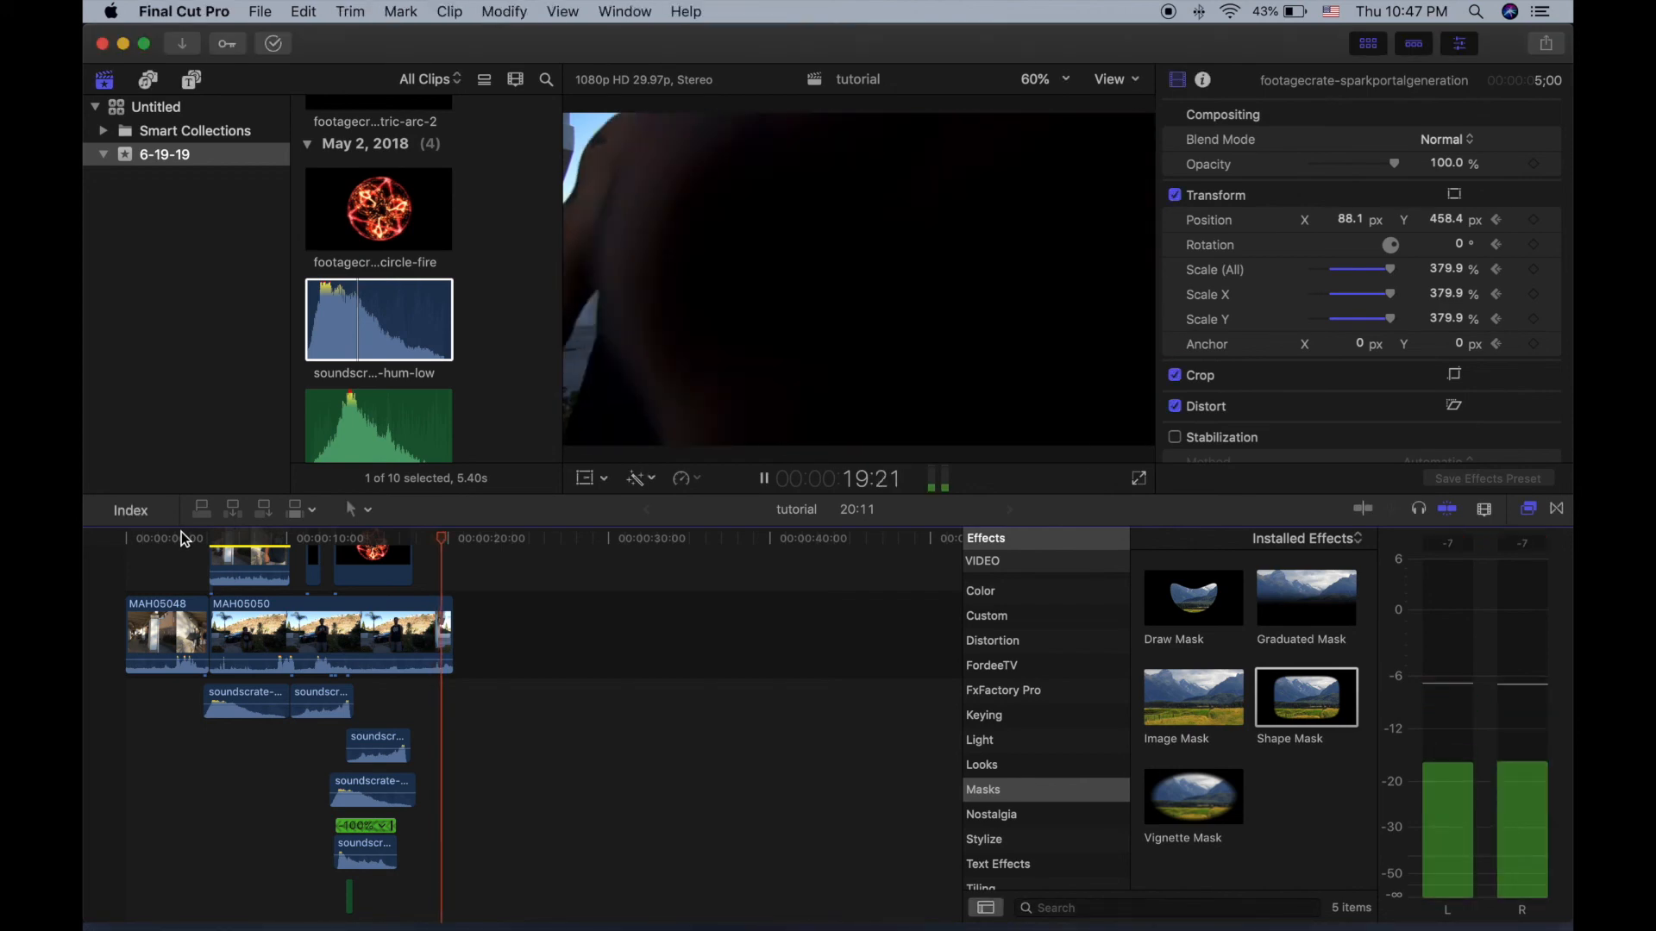